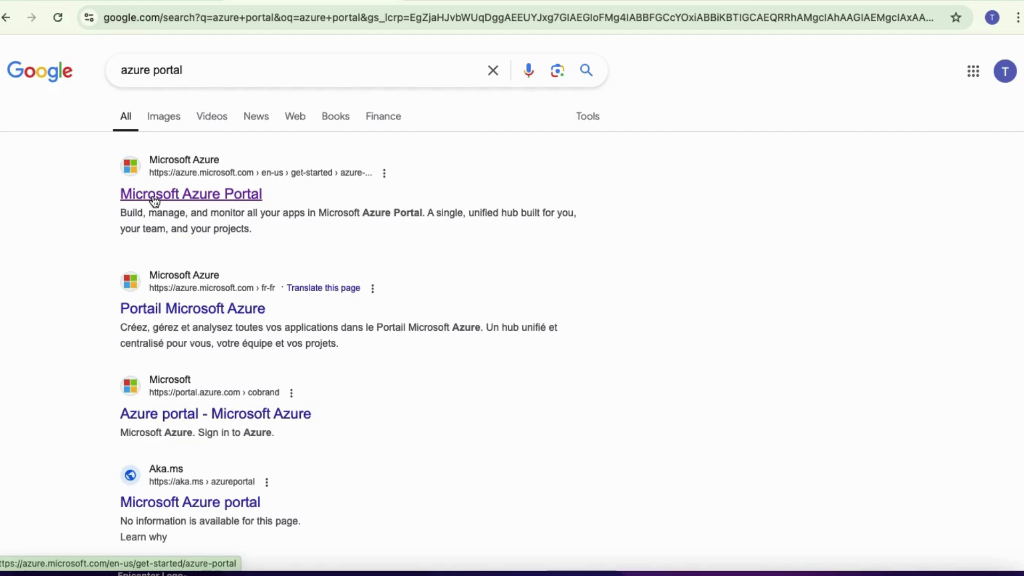
Step: Open the Microsoft Azure Portal result and begin signing in from the page header
{"action": "left_click", "coordinate": [155, 197]}
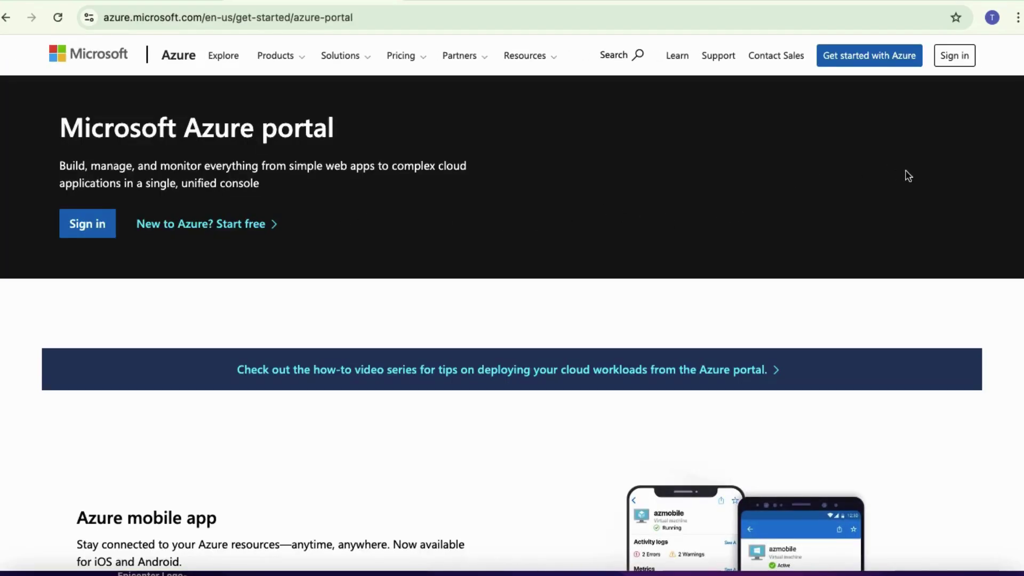
{"action": "left_click", "coordinate": [956, 56]}
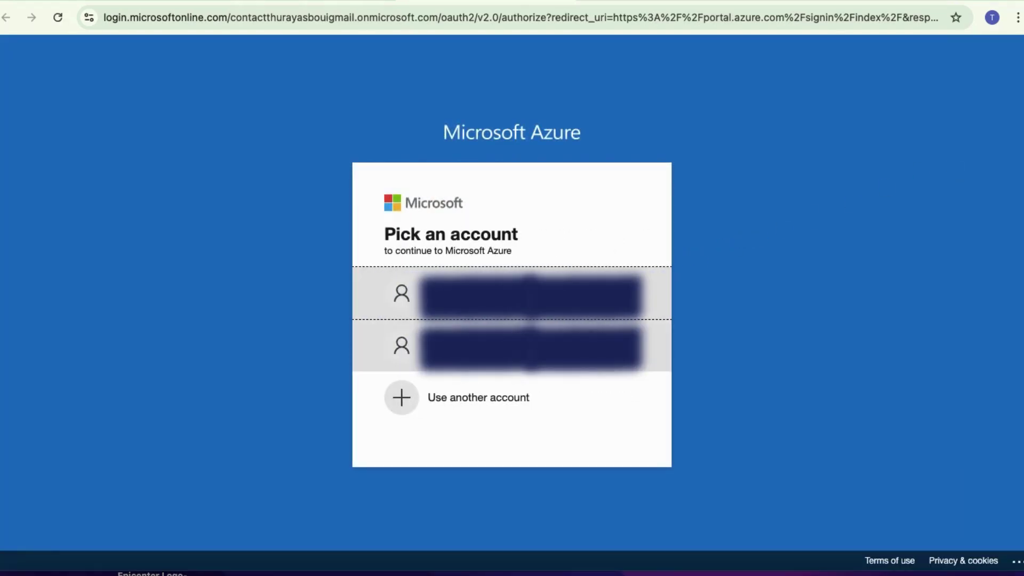
Step: Remove the previously saved account from the Microsoft account picker
{"action": "left_click", "coordinate": [521, 401]}
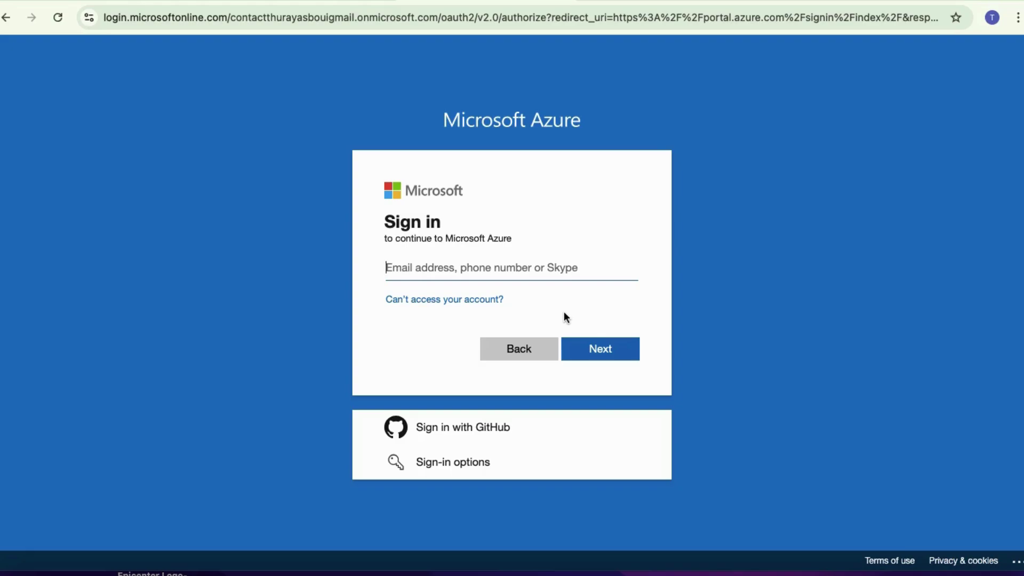
{"action": "left_click", "coordinate": [7, 17]}
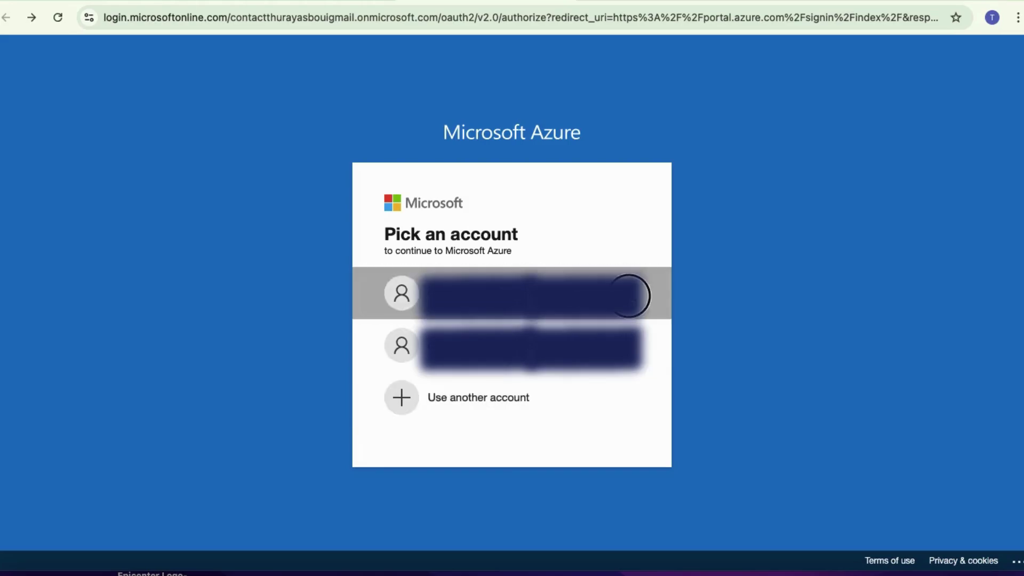
{"action": "left_click", "coordinate": [629, 292]}
{"action": "left_click", "coordinate": [579, 283]}
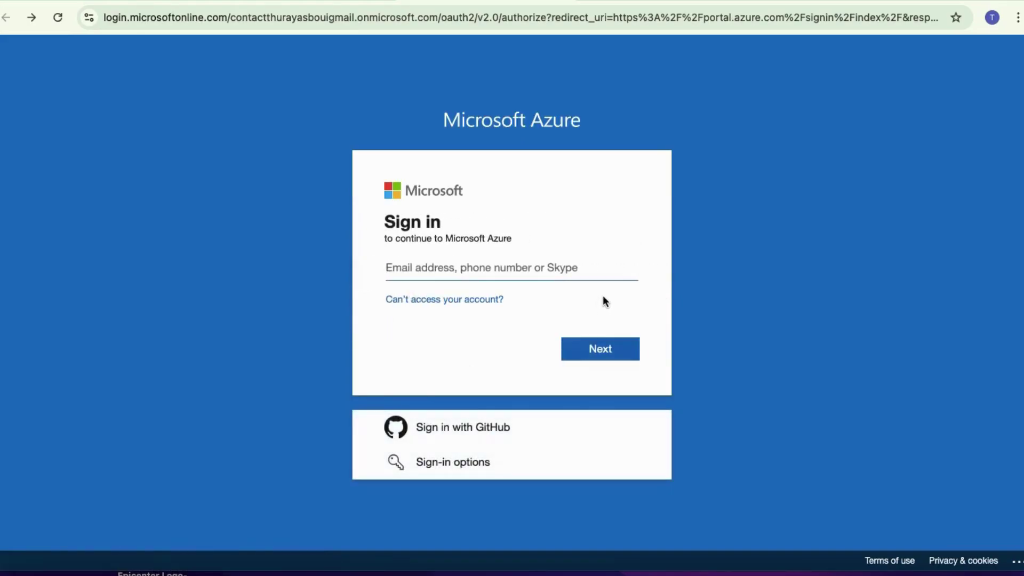
Step: Enter the account's email address from the saved suggestion and continue to the password step
{"action": "left_click", "coordinate": [469, 266]}
{"action": "left_click", "coordinate": [496, 269]}
{"action": "left_click", "coordinate": [538, 271]}
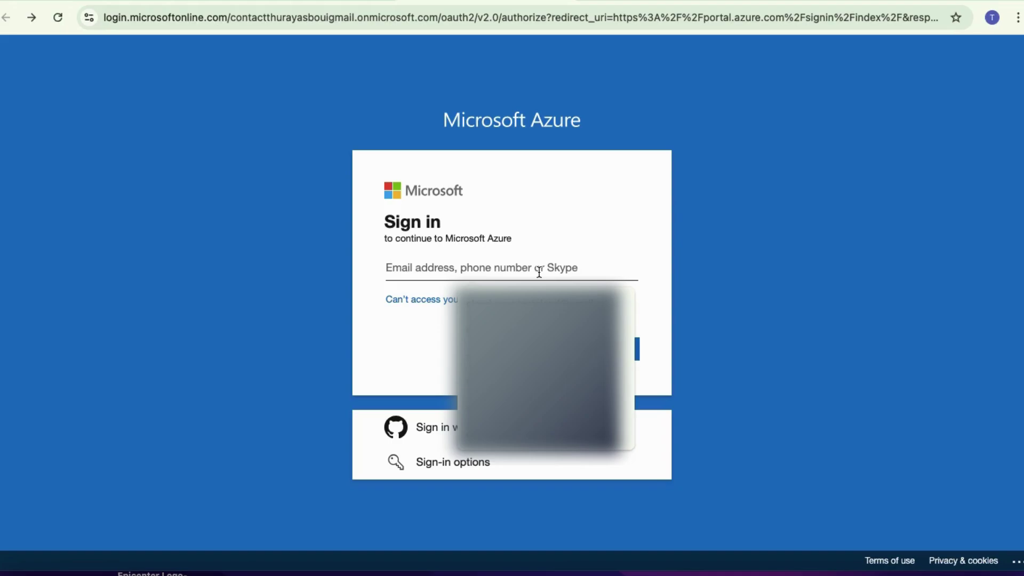
{"action": "left_click", "coordinate": [567, 245]}
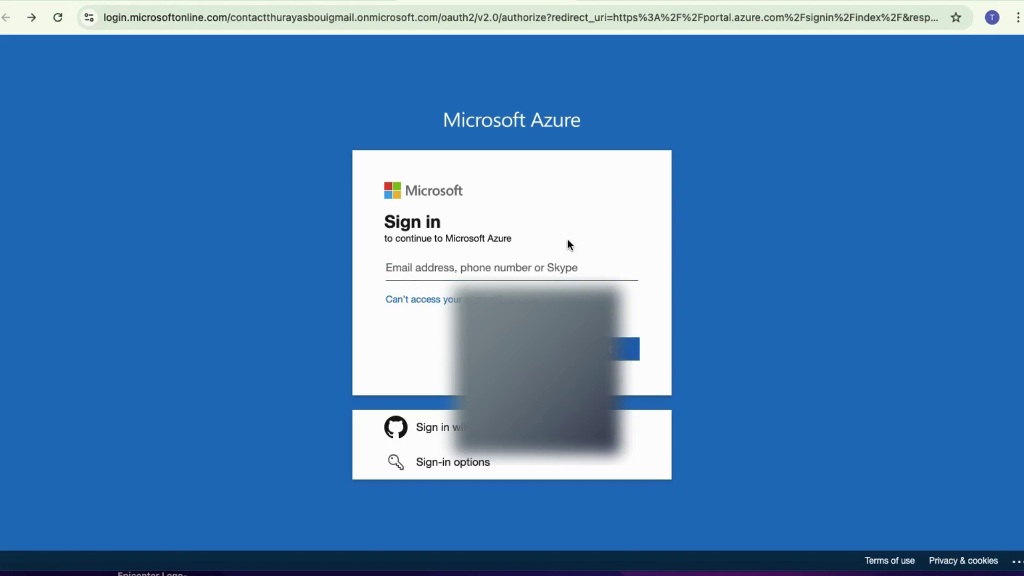
{"action": "left_click", "coordinate": [534, 267]}
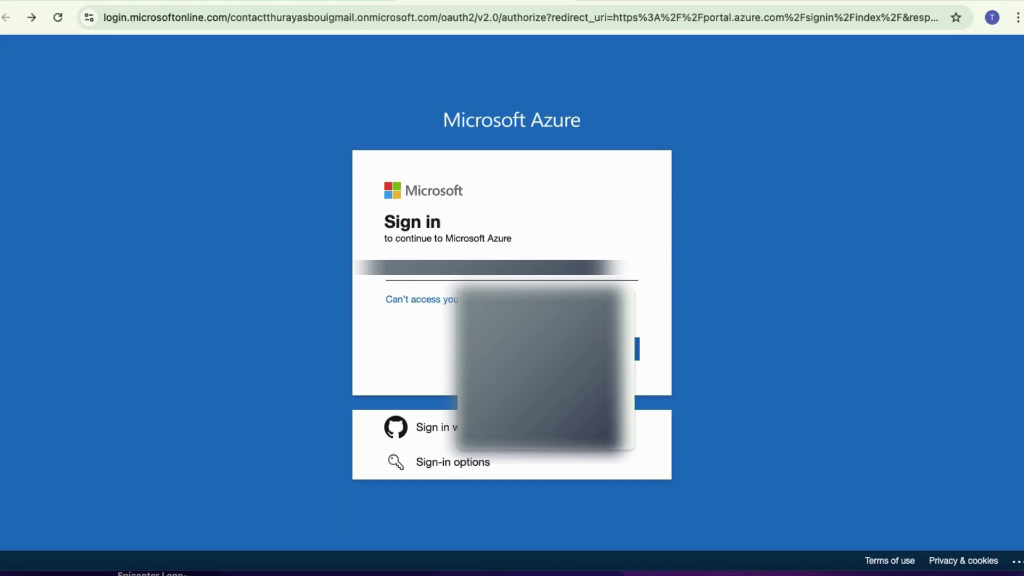
{"action": "type", "text": "c"}
{"action": "key", "text": "Down"}
{"action": "key", "text": "Return"}
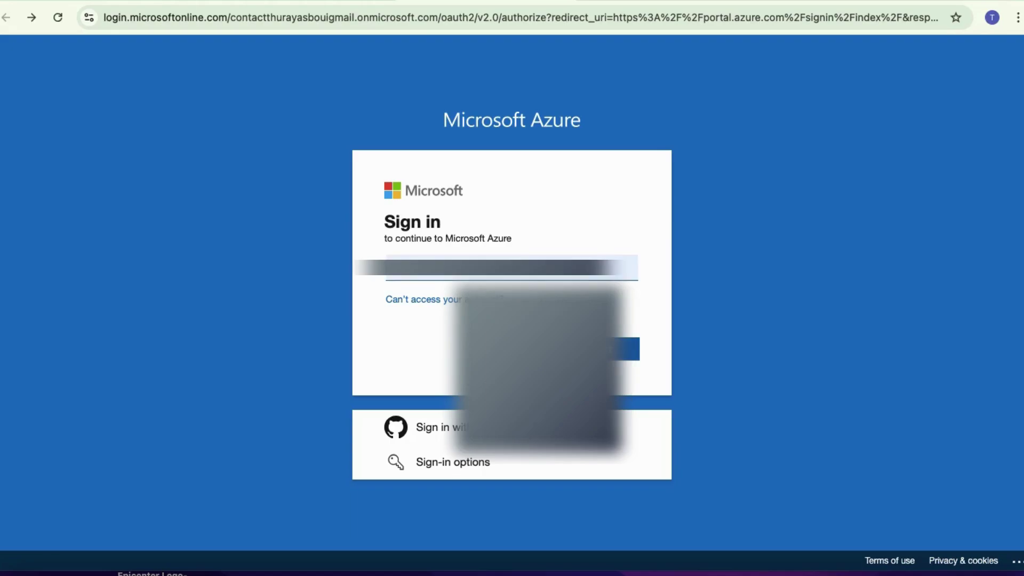
{"action": "left_click", "coordinate": [604, 348]}
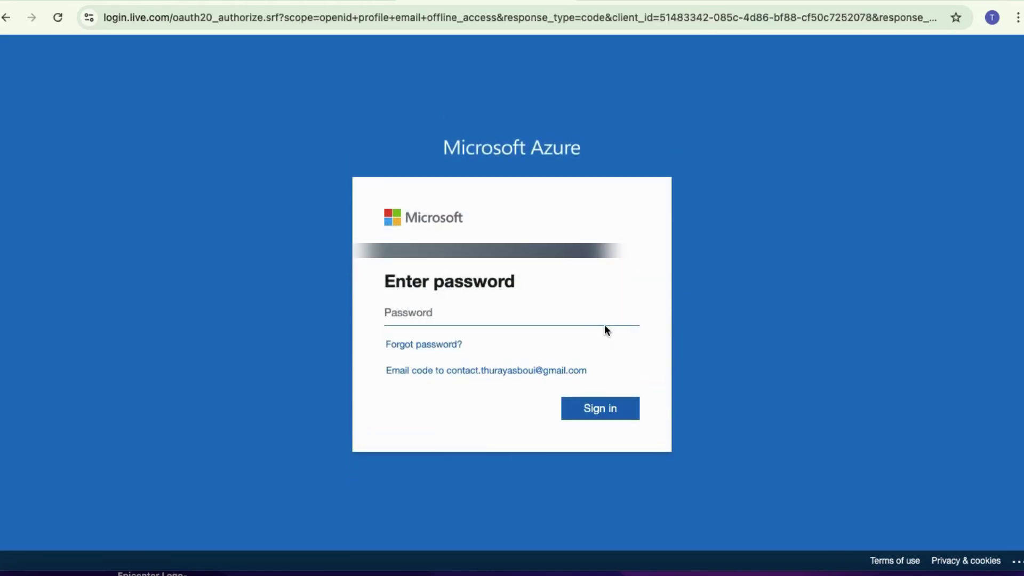
Step: Enter the account password, sign in, and stay signed in with 'Don't show this again' ticked
{"action": "type", "text": "••••••••••••"}
{"action": "left_click", "coordinate": [594, 408]}
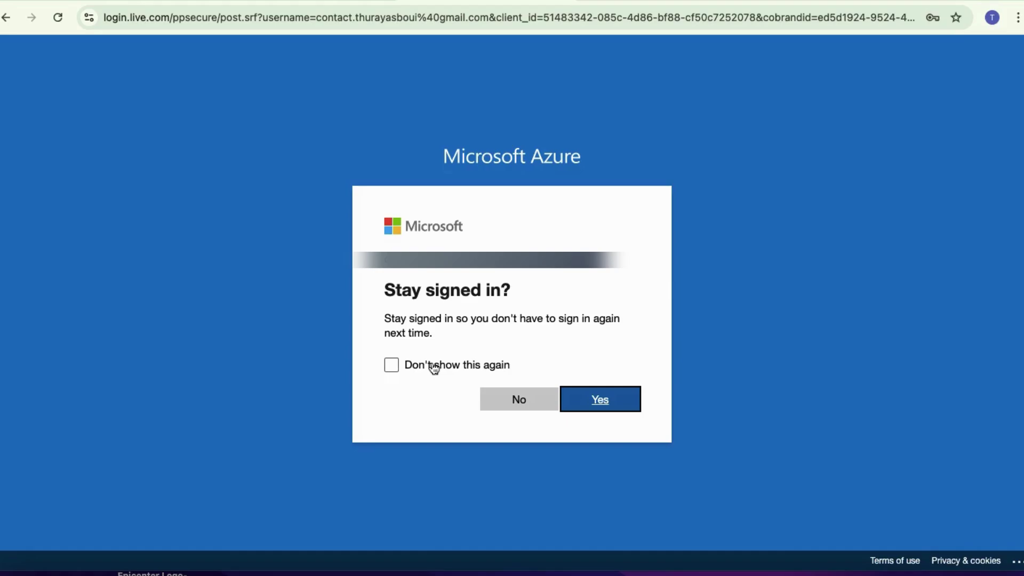
{"action": "left_click", "coordinate": [435, 368]}
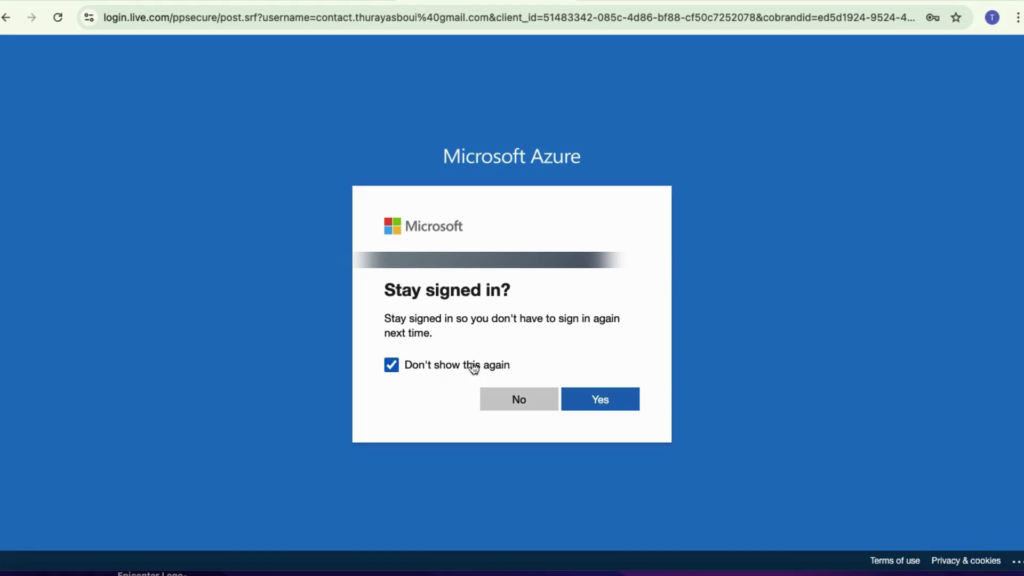
{"action": "left_click", "coordinate": [611, 408]}
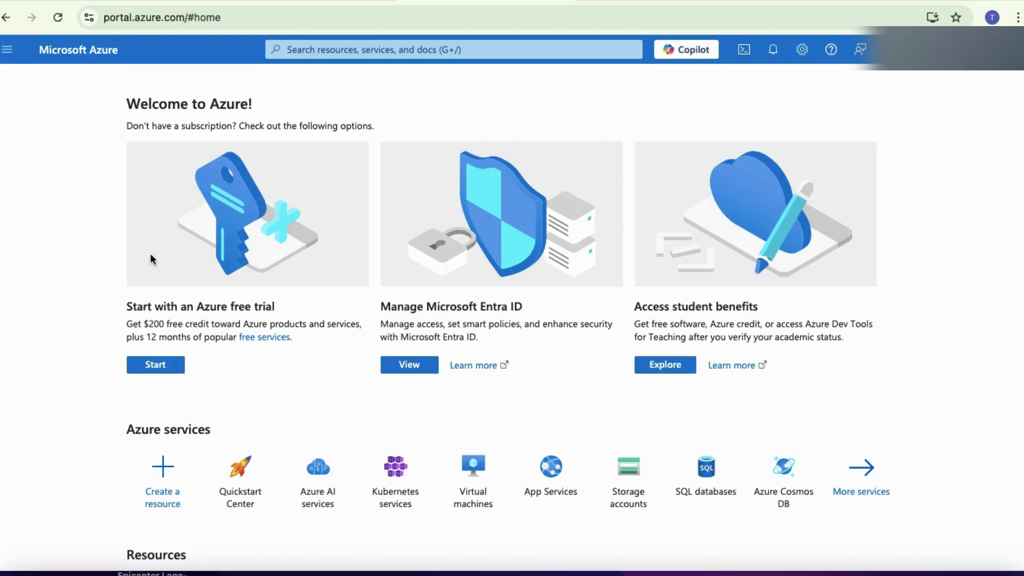
Step: Open the Create a resource tile under Azure services on the portal home
{"action": "scroll", "coordinate": [78, 258], "scroll_direction": "down", "scroll_amount": 3}
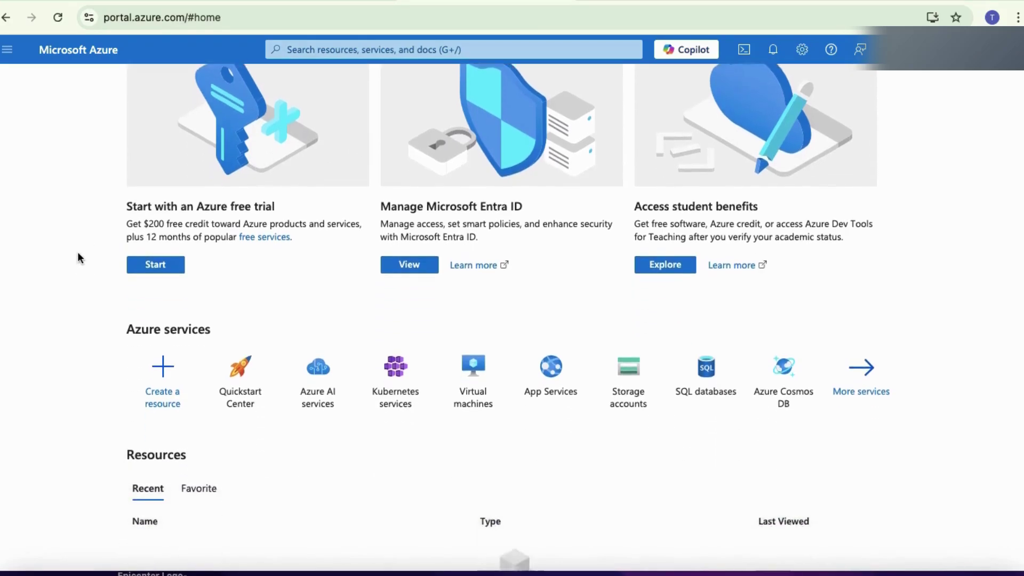
{"action": "scroll", "coordinate": [78, 258], "scroll_direction": "down", "scroll_amount": 5}
{"action": "scroll", "coordinate": [78, 258], "scroll_direction": "up", "scroll_amount": 1}
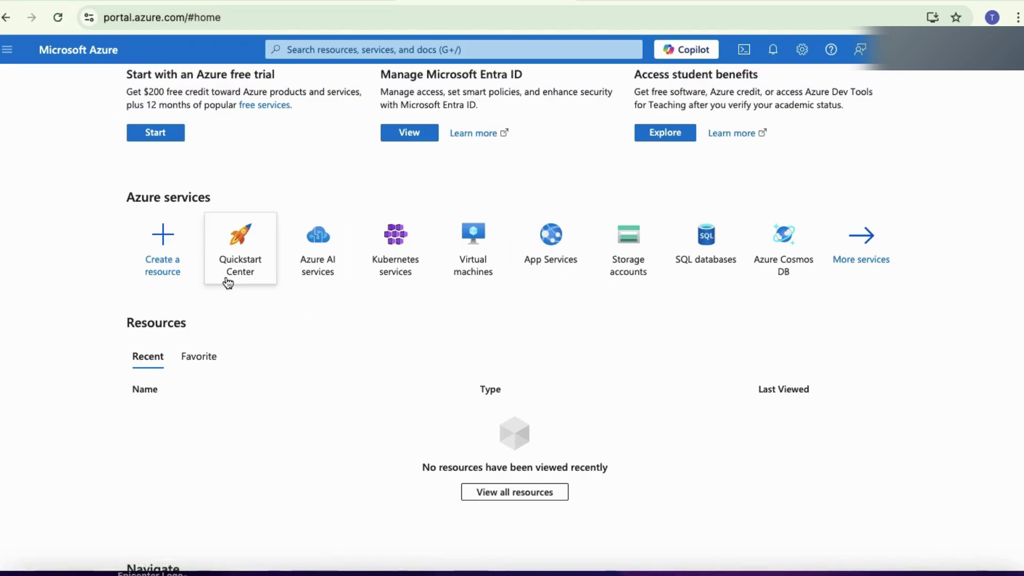
{"action": "left_click", "coordinate": [173, 260]}
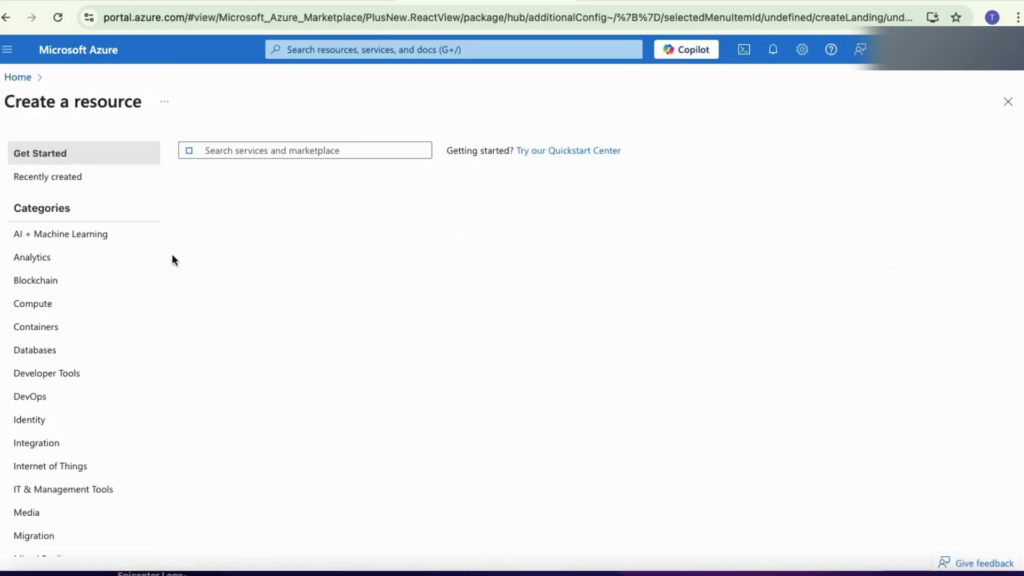
Step: Try to create a virtual machine from Popular Azure services
{"action": "left_click", "coordinate": [236, 239]}
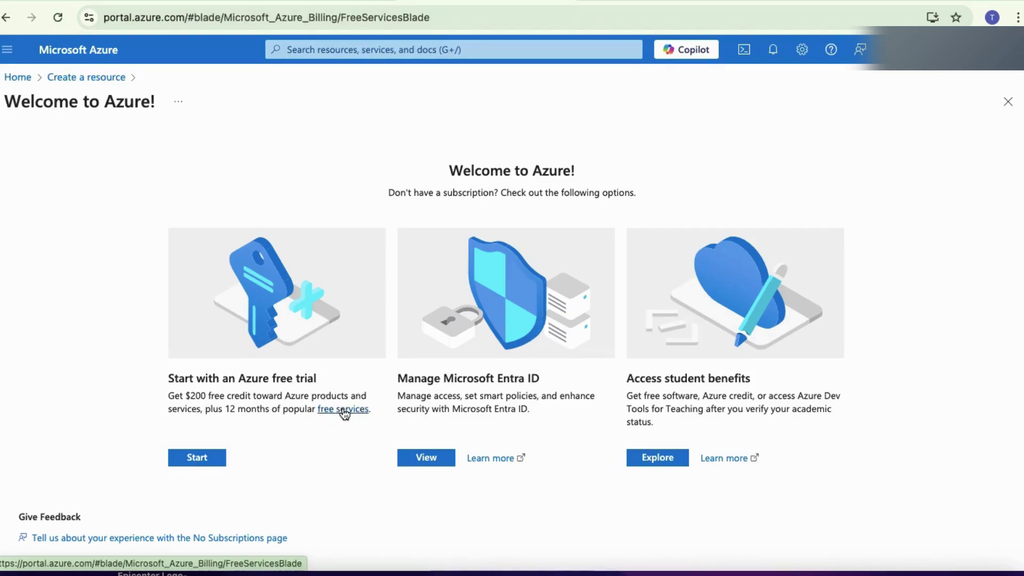
Step: Open the free services list and browse the 12-month free offers, such as 750 VM hours
{"action": "left_click", "coordinate": [343, 410]}
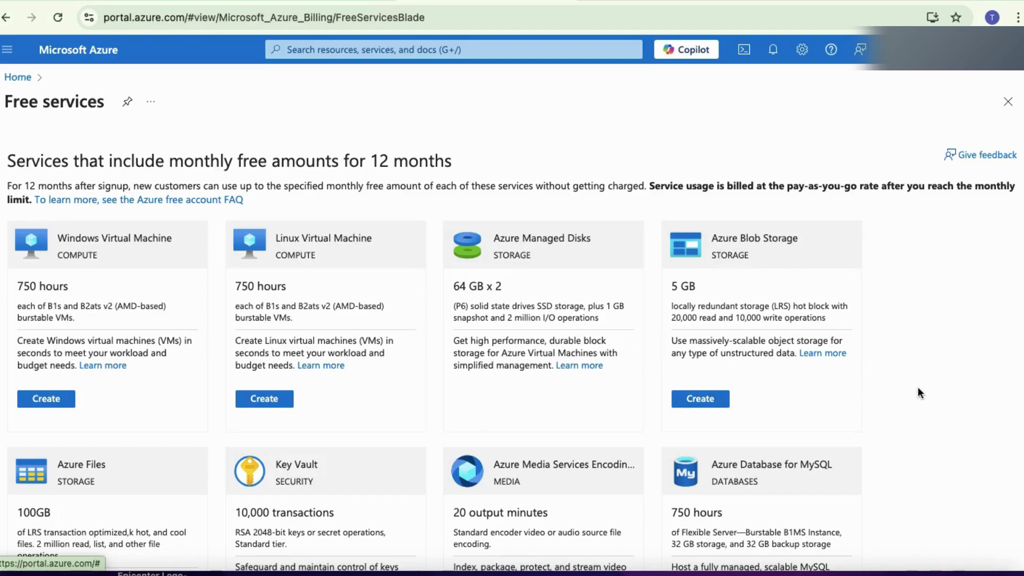
{"action": "scroll", "coordinate": [918, 387], "scroll_direction": "down", "scroll_amount": 9}
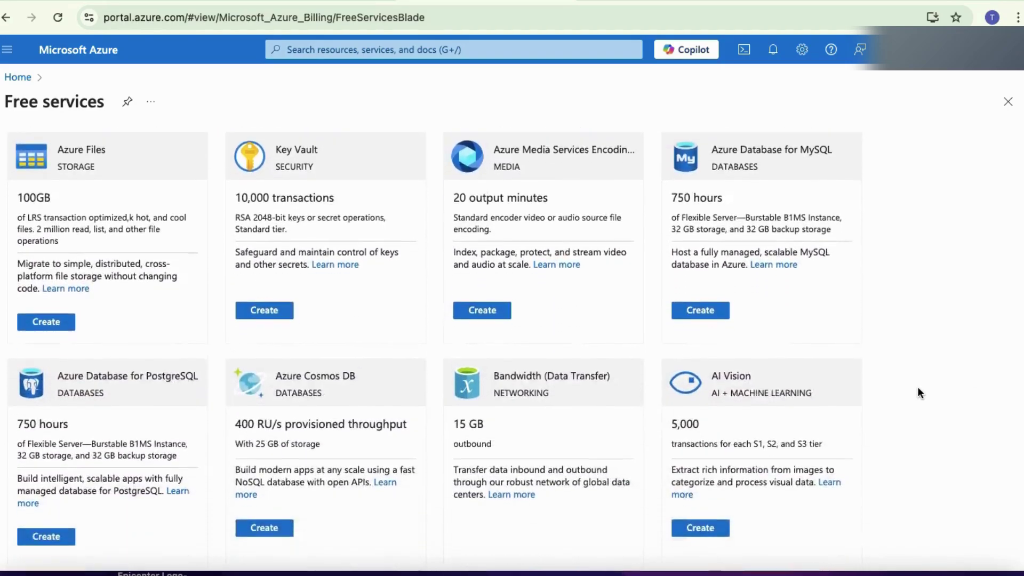
{"action": "scroll", "coordinate": [917, 386], "scroll_direction": "down", "scroll_amount": 12}
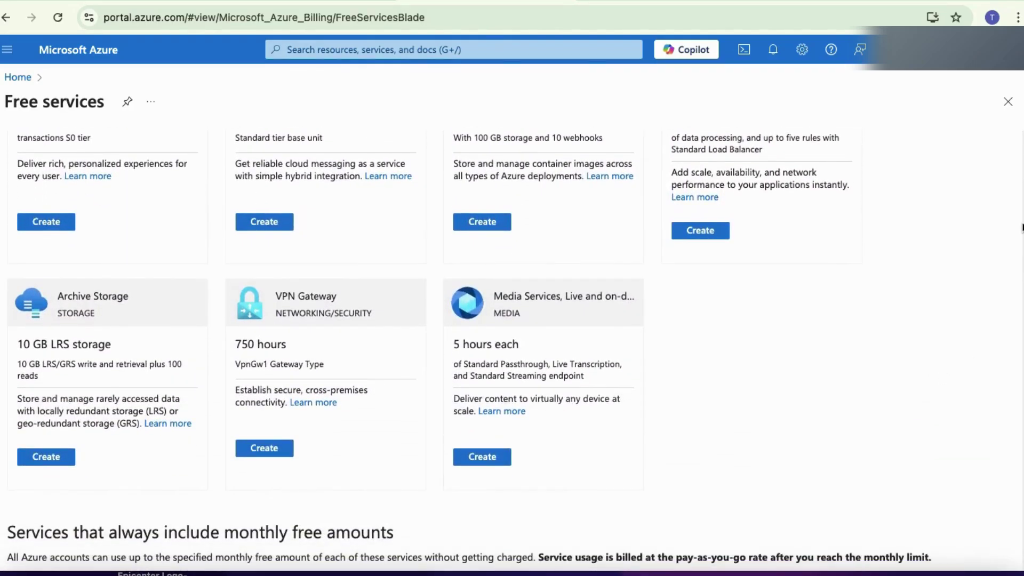
{"action": "left_click_drag", "start_coordinate": [1021, 228], "coordinate": [1021, 124]}
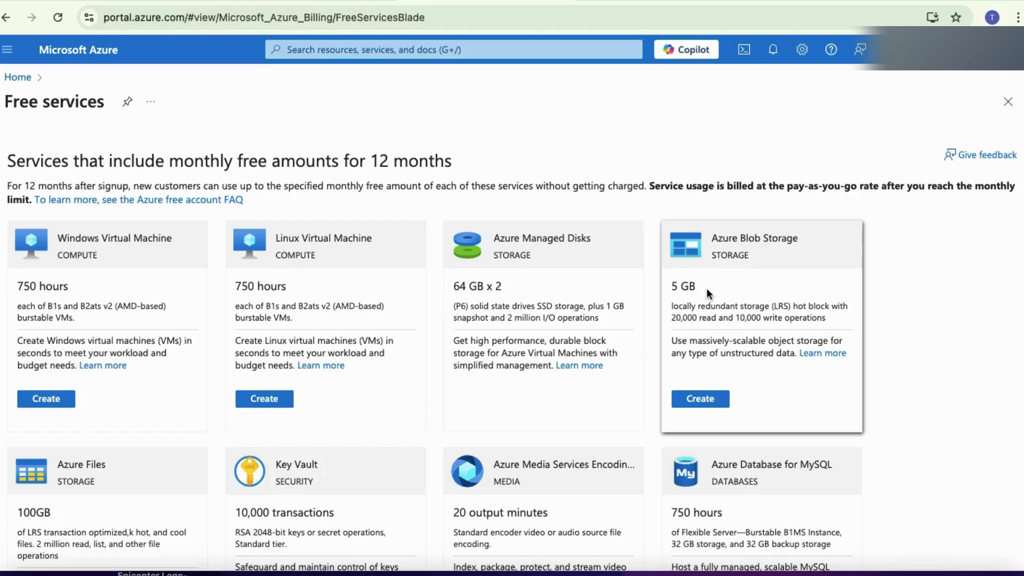
Step: Search the Free services page text for 'free' and step through the matches
{"action": "double_click", "coordinate": [688, 317]}
{"action": "triple_click", "coordinate": [688, 317]}
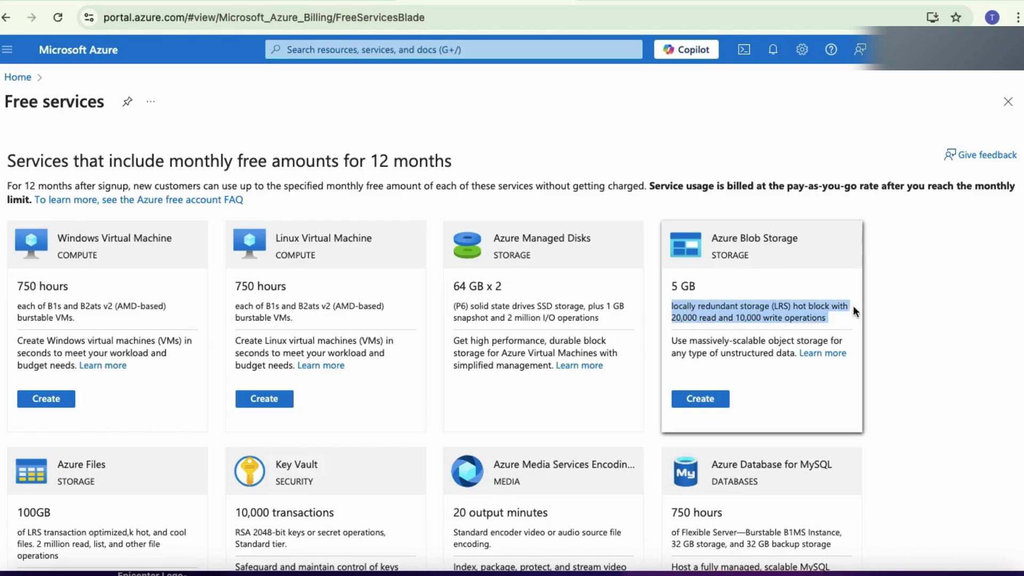
{"action": "left_click", "coordinate": [873, 323]}
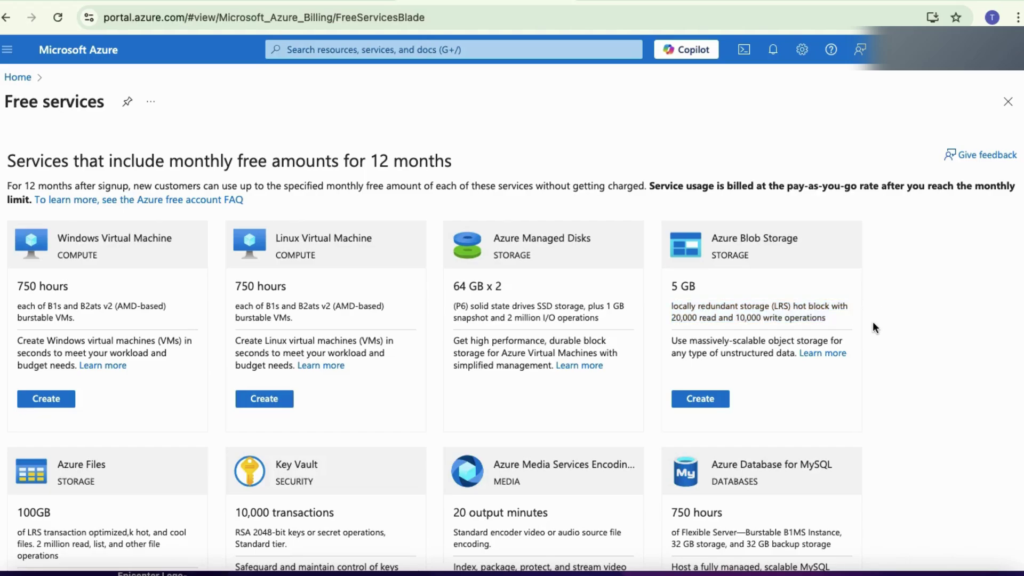
{"action": "key", "text": "super+f"}
{"action": "type", "text": "f"}
{"action": "key", "text": "BackSpace"}
{"action": "type", "text": "free"}
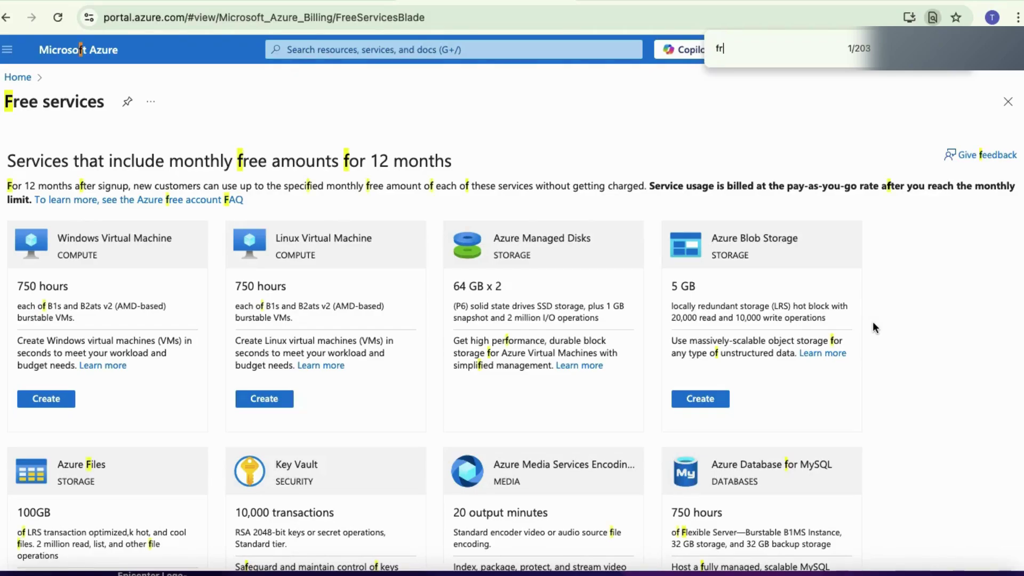
{"action": "key", "text": "Return"}
{"action": "key", "text": "Return"}
{"action": "key", "text": "Return"}
{"action": "key", "text": "Return"}
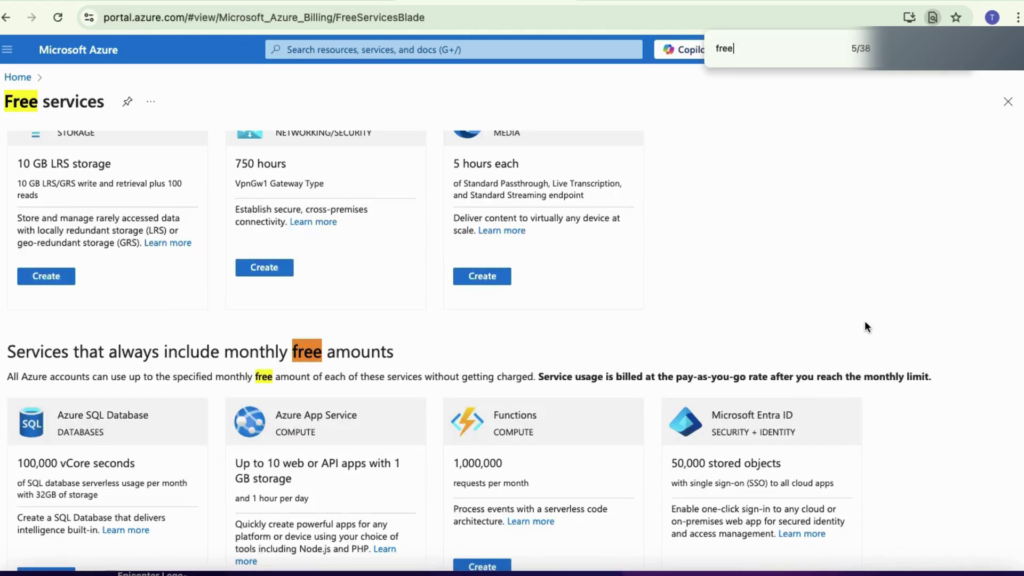
Step: Change the page search to 'visual', then 'migrate' to find Azure Migrate, and return to the top
{"action": "double_click", "coordinate": [755, 55]}
{"action": "type", "text": "visual"}
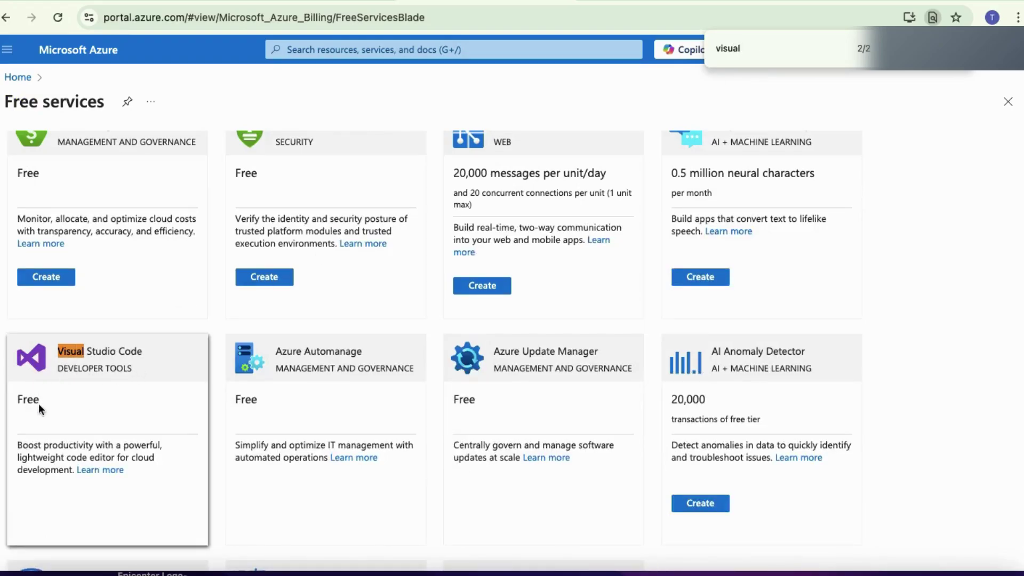
{"action": "double_click", "coordinate": [763, 59]}
{"action": "type", "text": "migrate"}
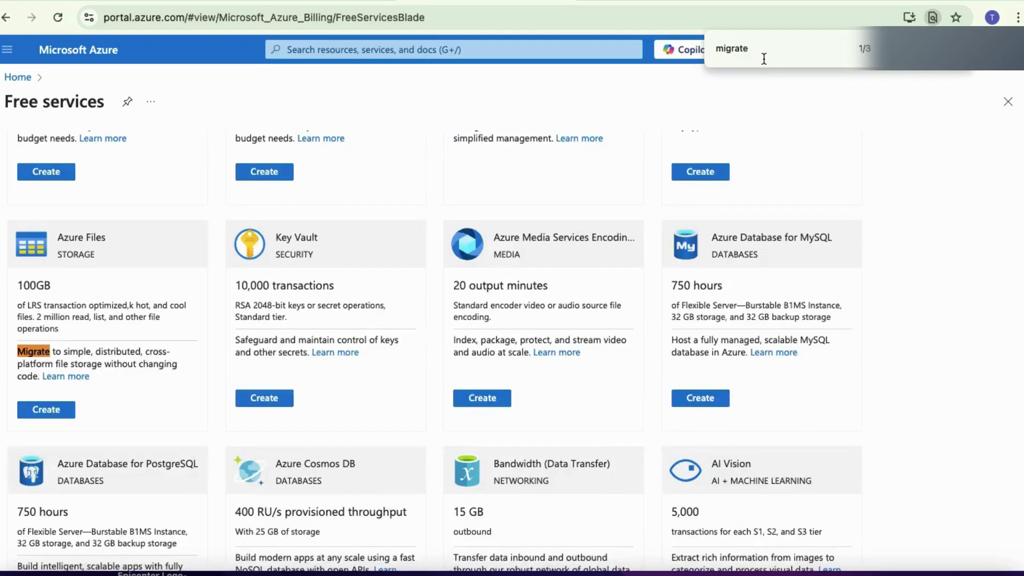
{"action": "key", "text": "Return"}
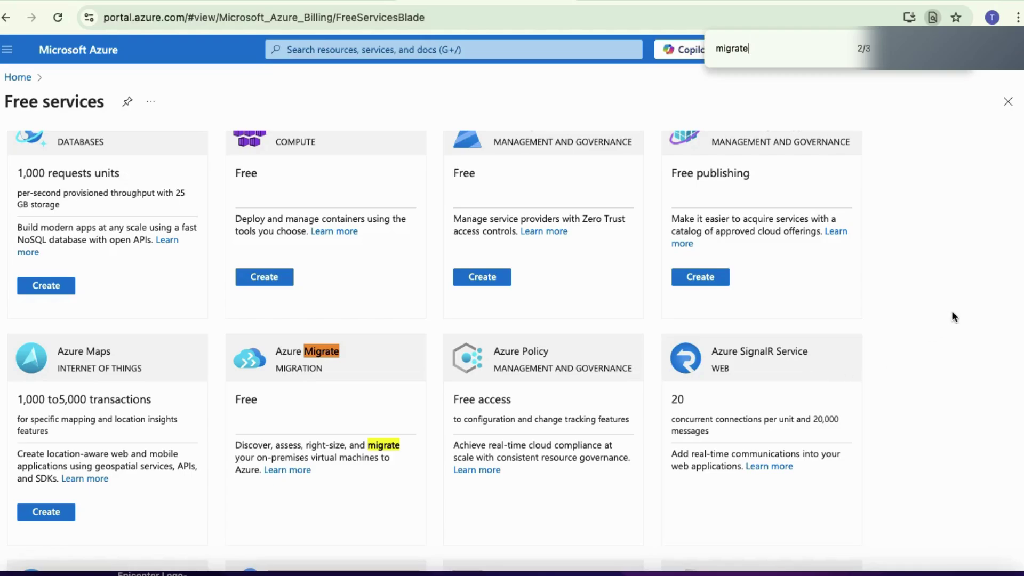
{"action": "scroll", "coordinate": [952, 316], "scroll_direction": "up", "scroll_amount": 6}
{"action": "scroll", "coordinate": [952, 317], "scroll_direction": "up", "scroll_amount": 13}
{"action": "scroll", "coordinate": [953, 316], "scroll_direction": "up", "scroll_amount": 13}
{"action": "scroll", "coordinate": [953, 317], "scroll_direction": "up", "scroll_amount": 13}
{"action": "scroll", "coordinate": [953, 317], "scroll_direction": "up", "scroll_amount": 13}
{"action": "scroll", "coordinate": [953, 316], "scroll_direction": "up", "scroll_amount": 1}
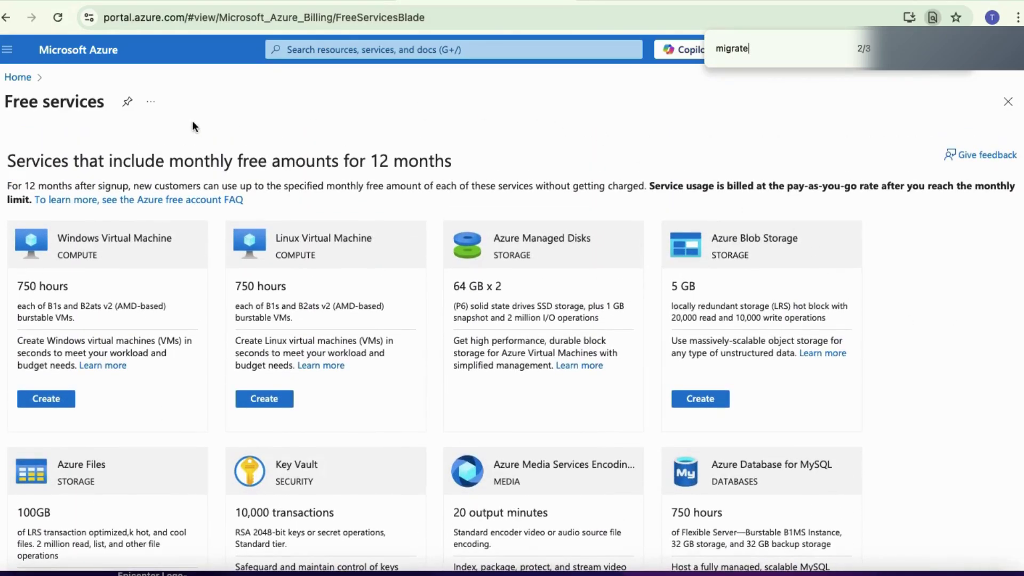
Step: Go back to the portal home through the Home breadcrumb and view the Welcome to Azure section
{"action": "left_click", "coordinate": [18, 79]}
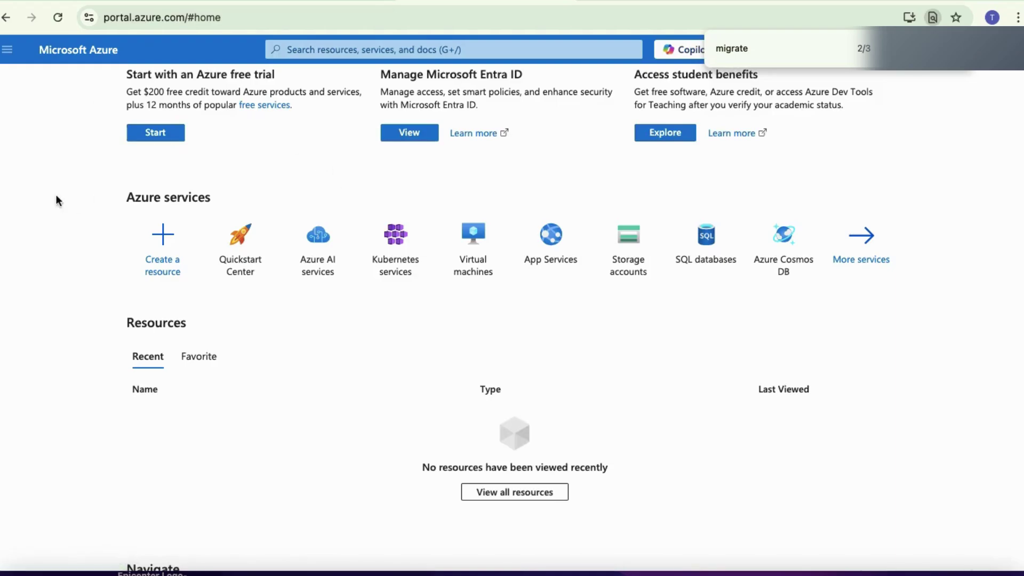
{"action": "scroll", "coordinate": [1, 196], "scroll_direction": "up", "scroll_amount": 5}
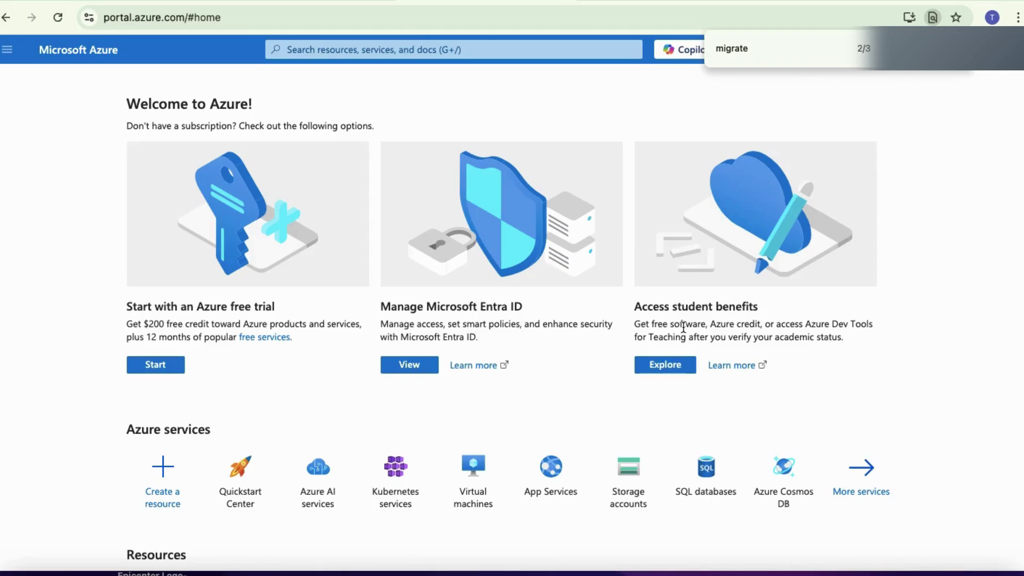
Step: Explore the student benefits Education overview, noting the $100 free credit, then go back
{"action": "left_click", "coordinate": [651, 369]}
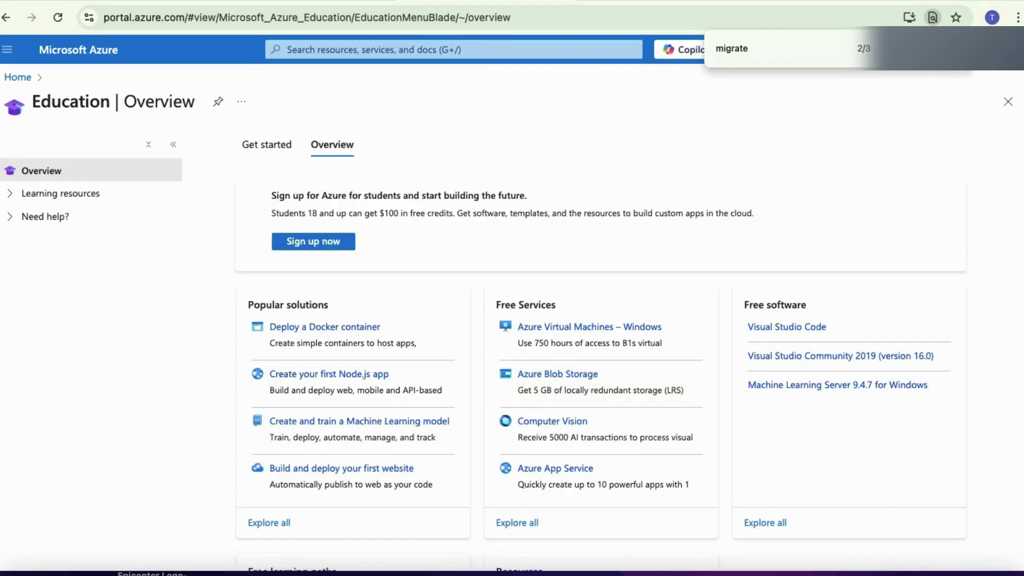
{"action": "key", "text": "Escape"}
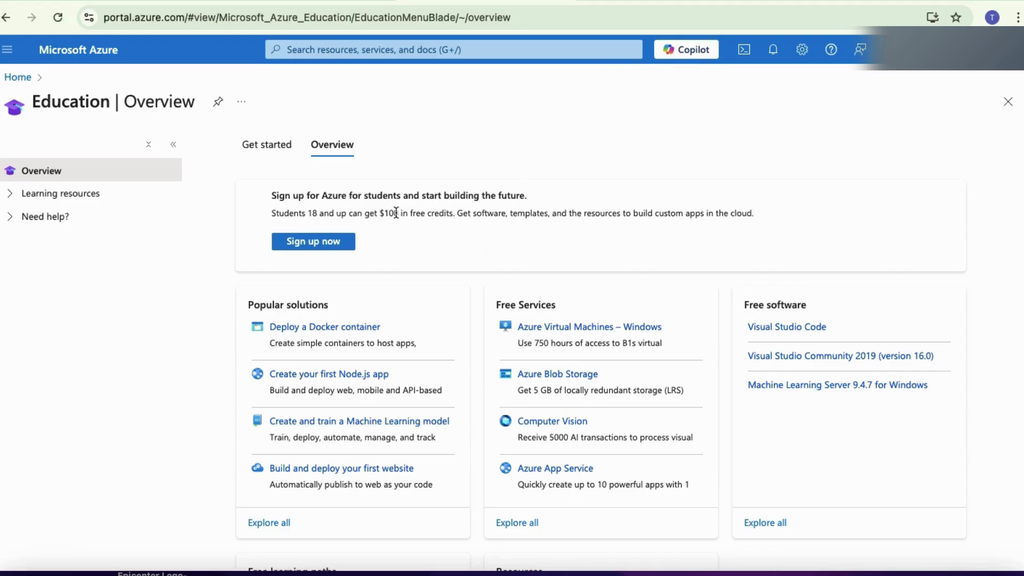
{"action": "double_click", "coordinate": [403, 213]}
{"action": "left_click_drag", "start_coordinate": [381, 214], "coordinate": [403, 213]}
{"action": "scroll", "coordinate": [412, 263], "scroll_direction": "down", "scroll_amount": 2}
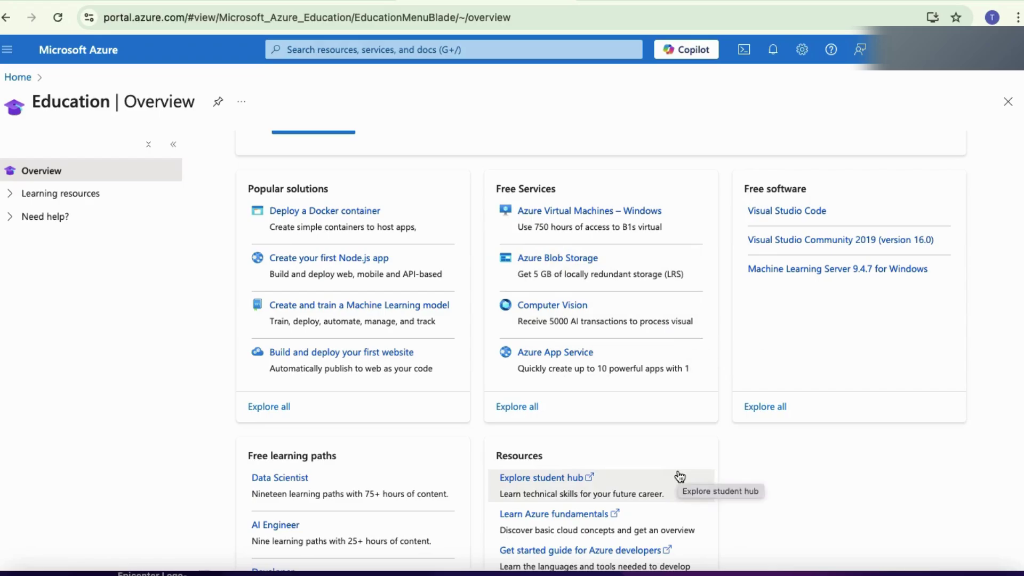
{"action": "scroll", "coordinate": [795, 511], "scroll_direction": "down", "scroll_amount": 3}
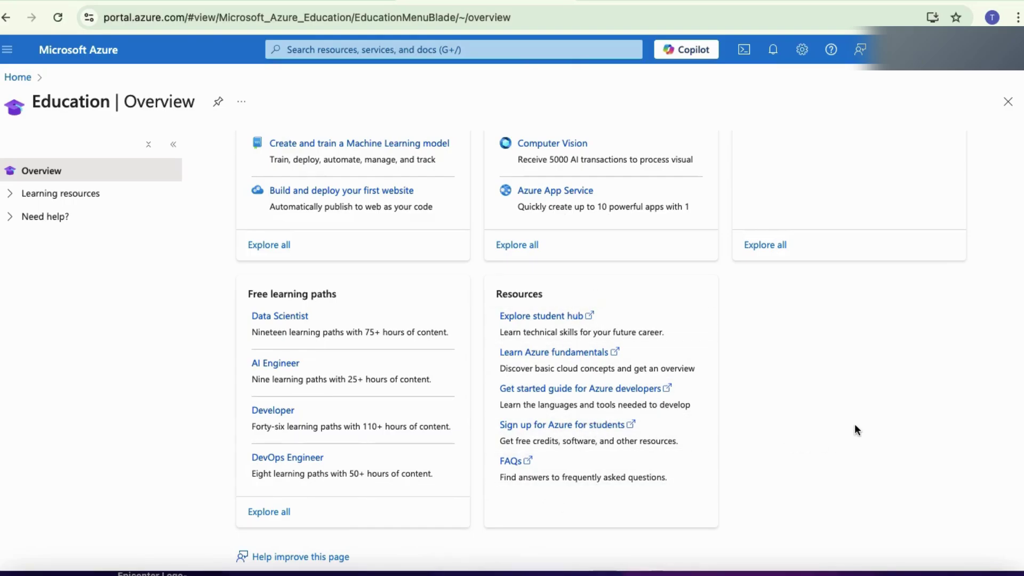
{"action": "left_click", "coordinate": [7, 19]}
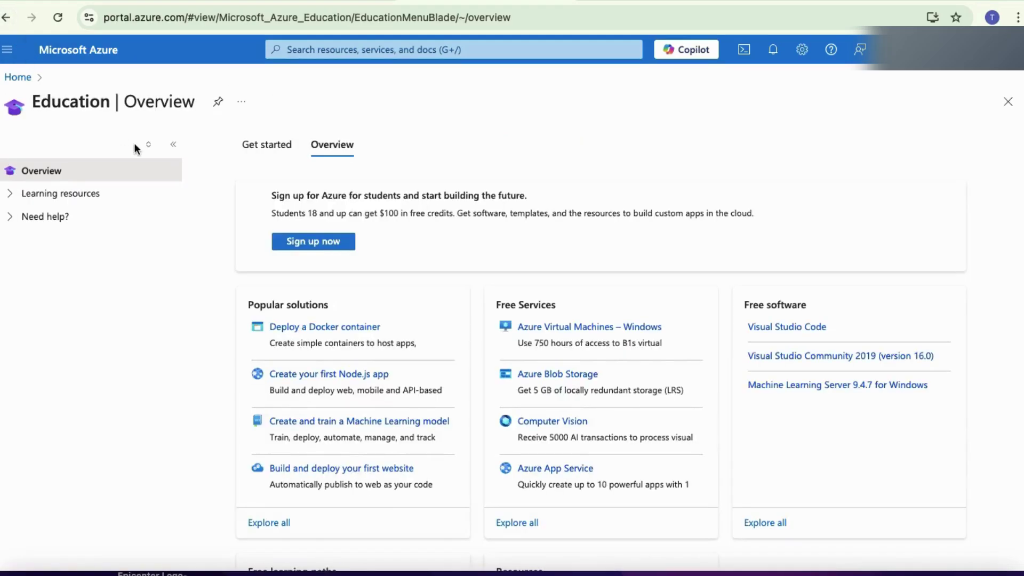
Step: Start an Azure free trial from the home page and open the free account sign-up form
{"action": "left_click", "coordinate": [20, 78]}
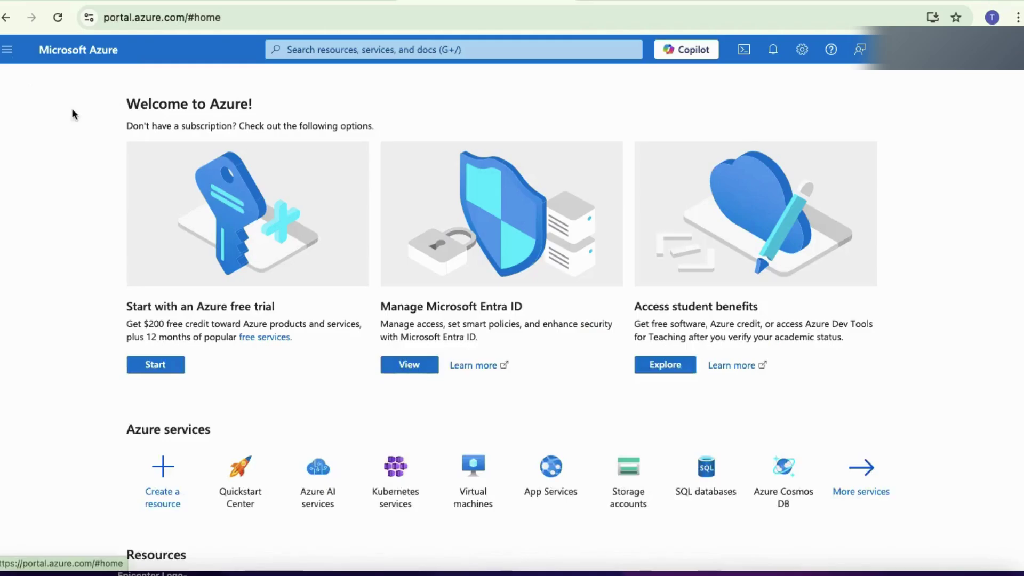
{"action": "left_click", "coordinate": [150, 368]}
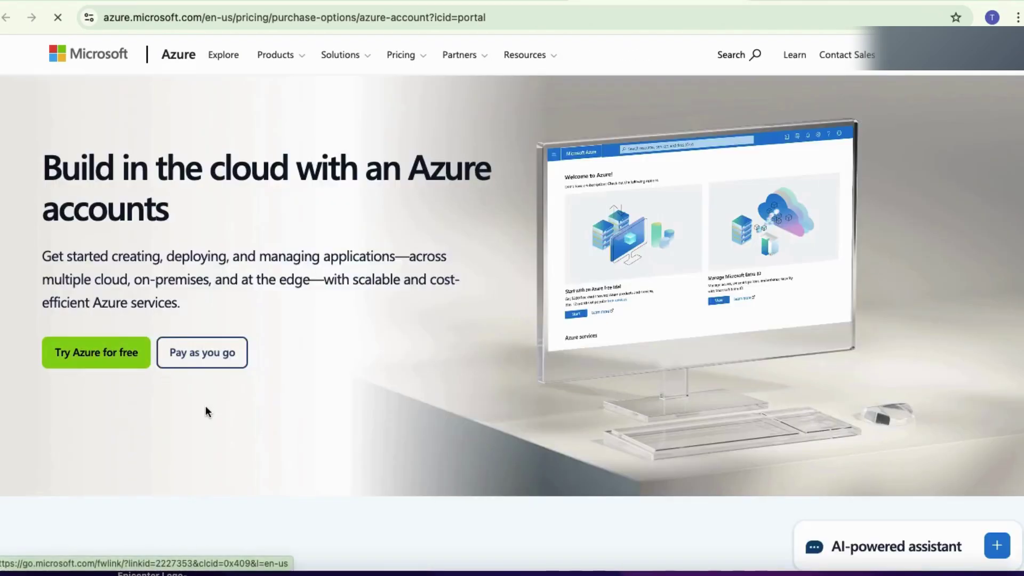
{"action": "left_click", "coordinate": [91, 357]}
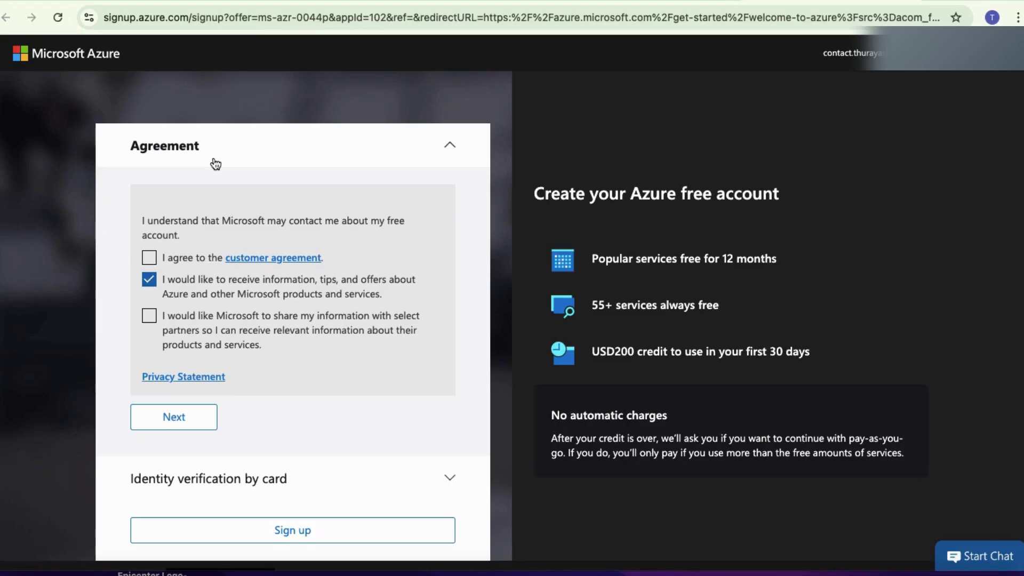
Step: Accept the customer agreement, choose to add a new verification card, then switch to the portal home
{"action": "left_click", "coordinate": [149, 257]}
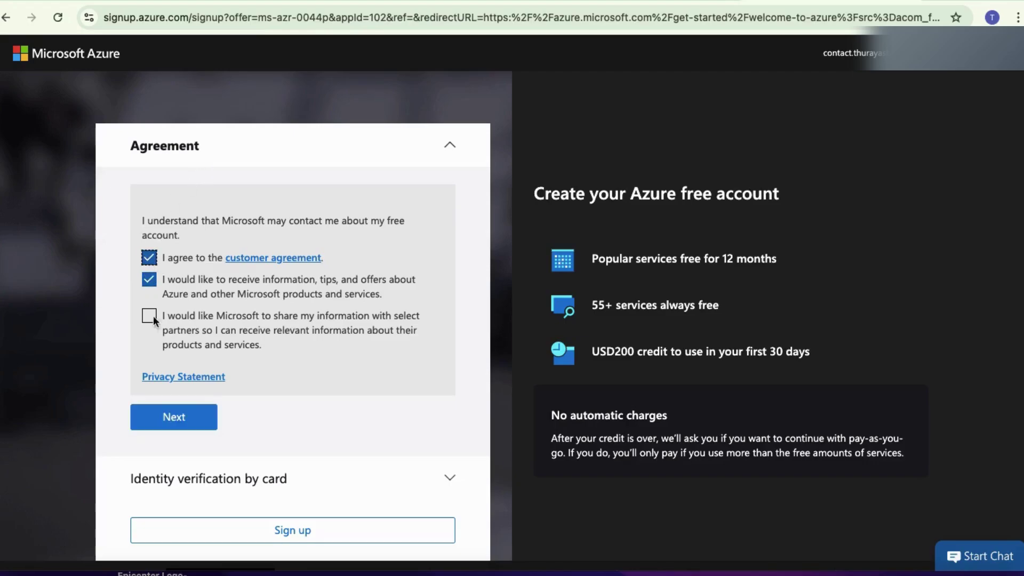
{"action": "left_click", "coordinate": [169, 416]}
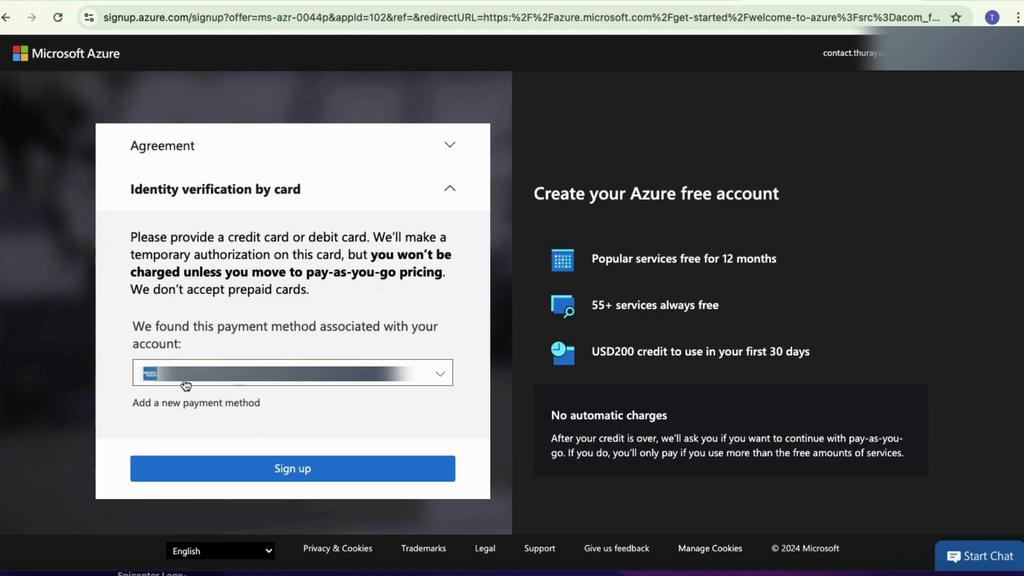
{"action": "left_click", "coordinate": [225, 404]}
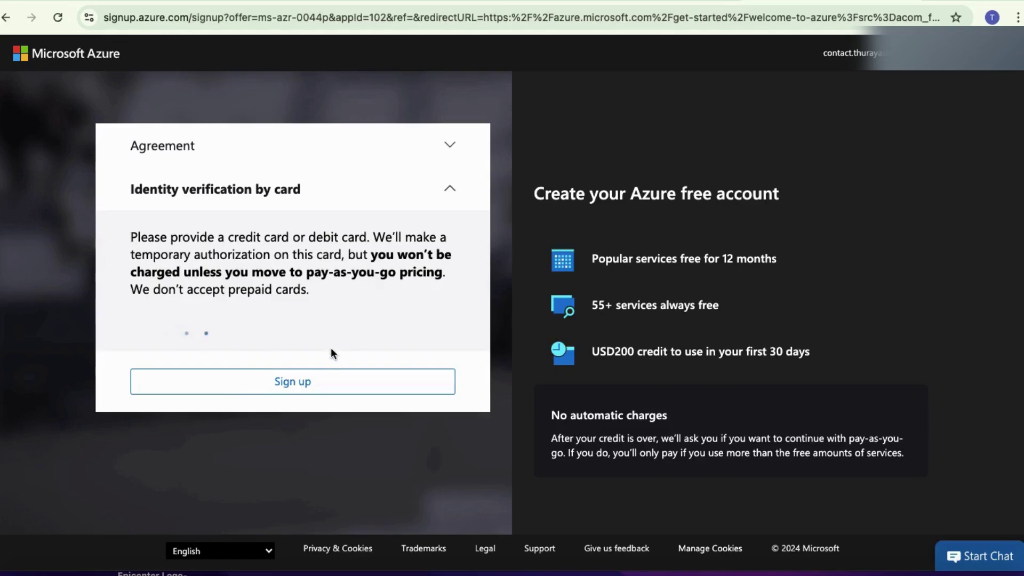
{"action": "scroll", "coordinate": [379, 333], "scroll_direction": "down", "scroll_amount": 1}
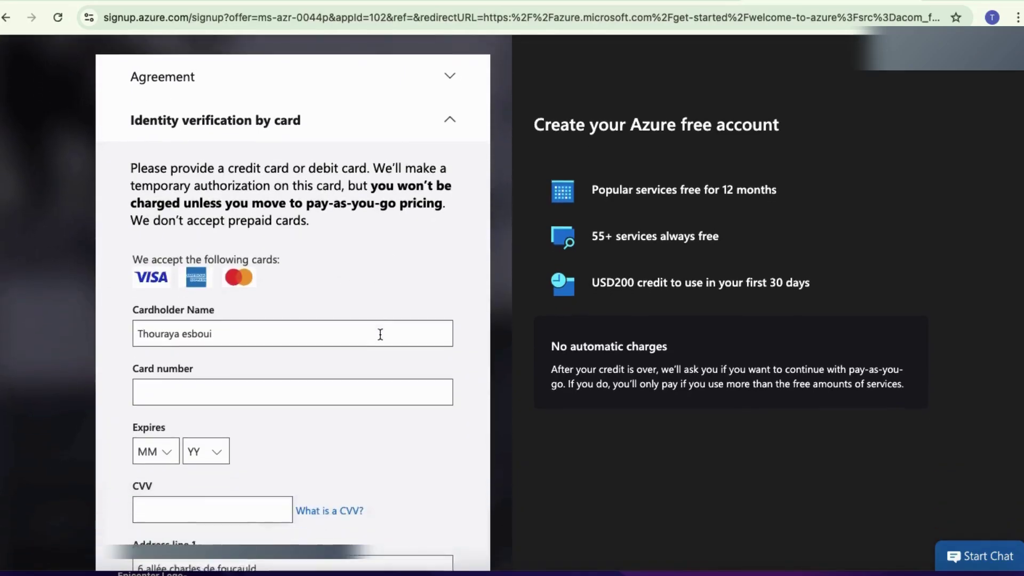
{"action": "scroll", "coordinate": [347, 320], "scroll_direction": "down", "scroll_amount": 5}
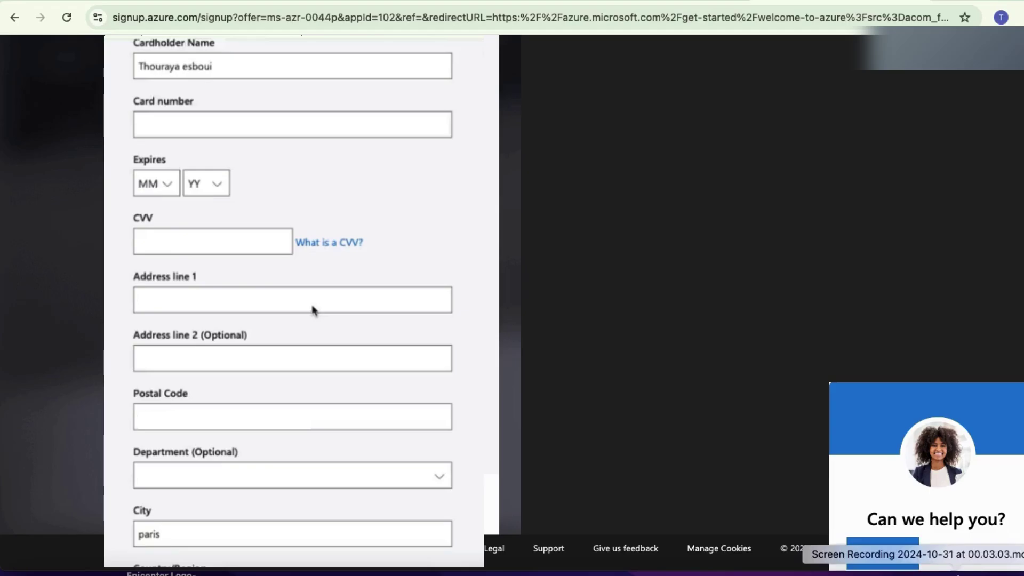
{"action": "left_click", "coordinate": [968, 573]}
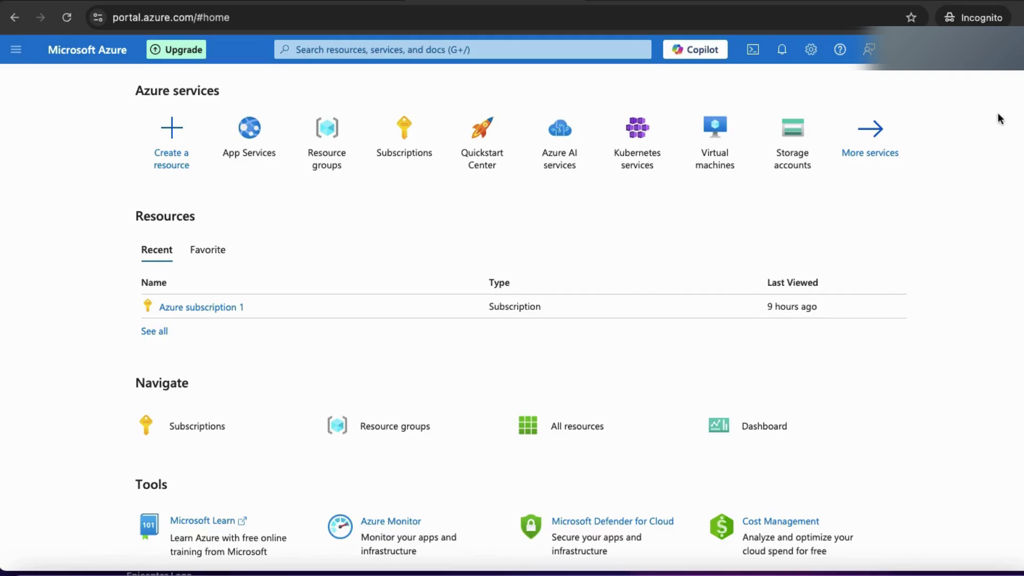
Step: Reload the Azure portal home, read the €179.11 remaining-credit notification, and close the Notifications pane
{"action": "left_click", "coordinate": [620, 13]}
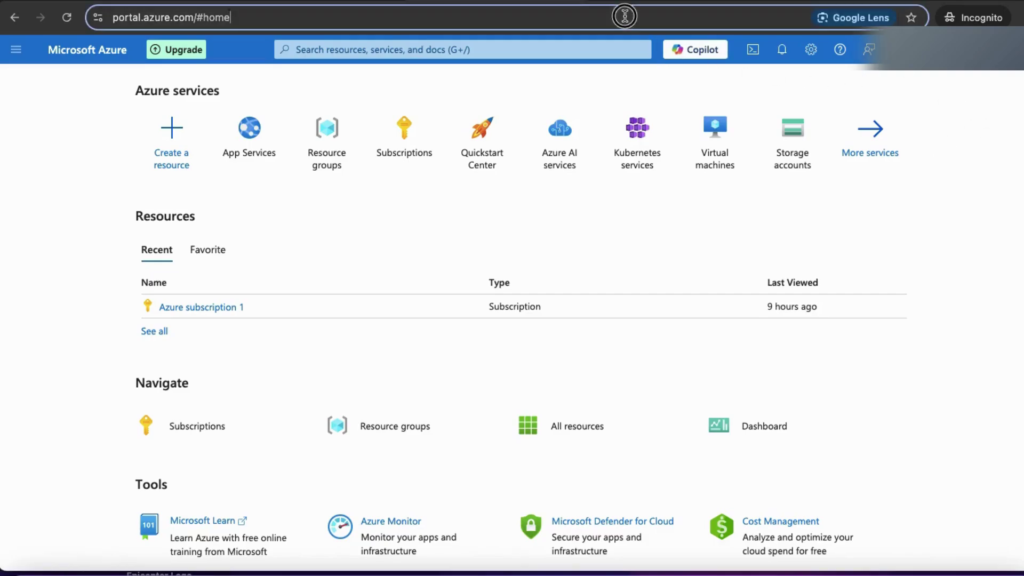
{"action": "key", "text": "Return"}
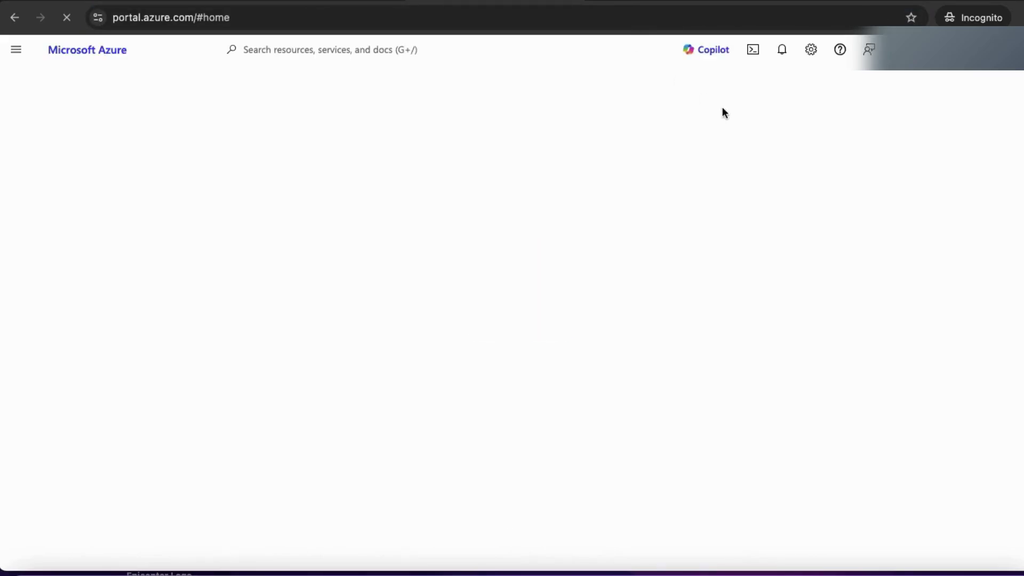
{"action": "left_click", "coordinate": [783, 57]}
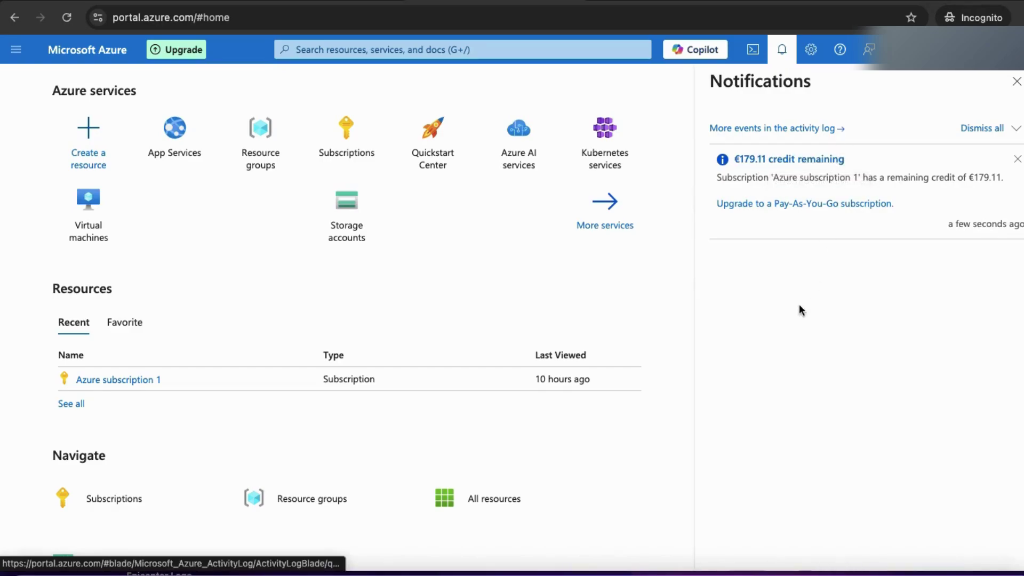
{"action": "left_click", "coordinate": [1014, 93]}
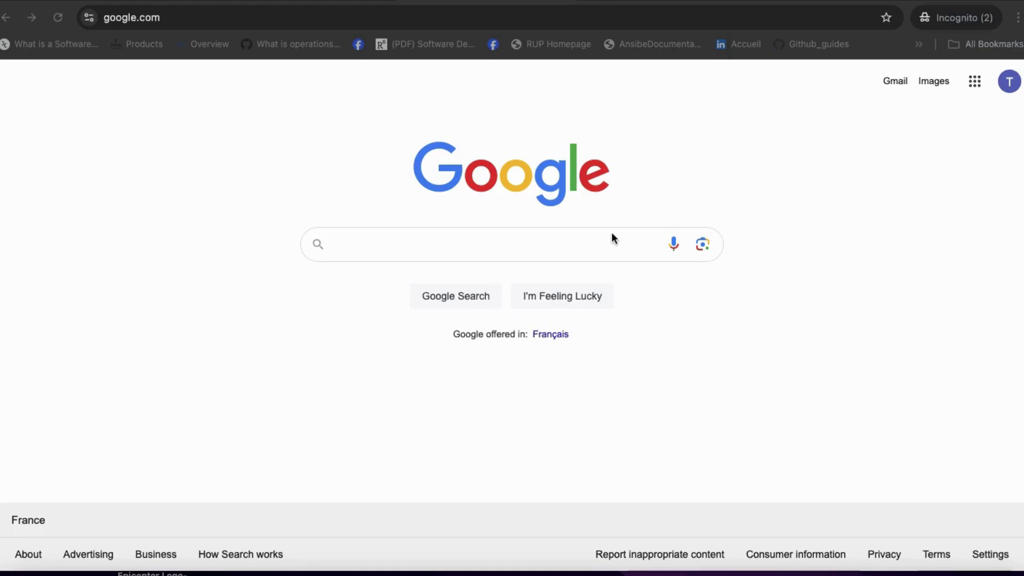
Step: Search Google for 'aws free account', open the AWS Free Tier page, and choose Create a Free Account
{"action": "left_click", "coordinate": [587, 242]}
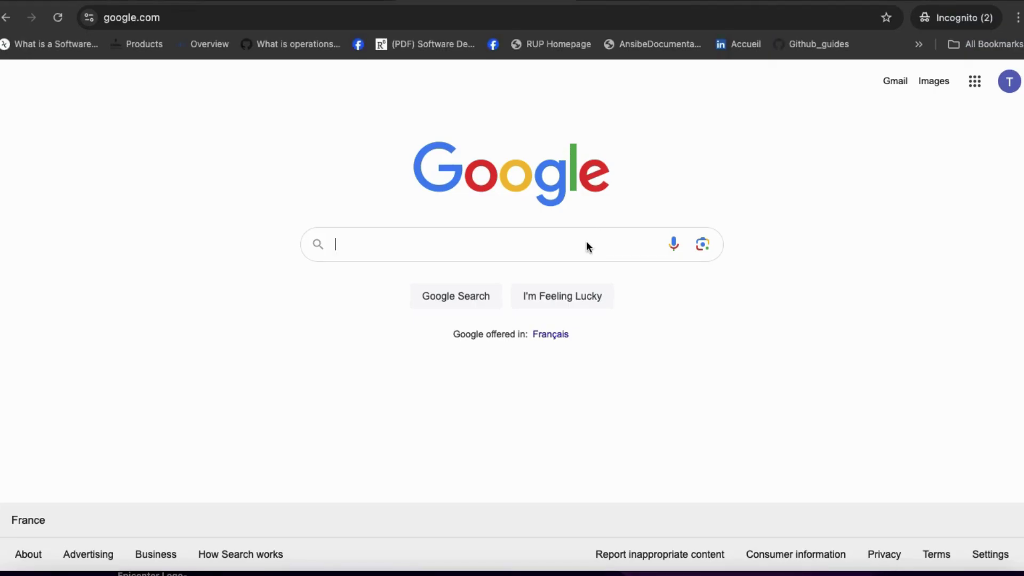
{"action": "type", "text": "aws free"}
{"action": "left_click", "coordinate": [487, 278]}
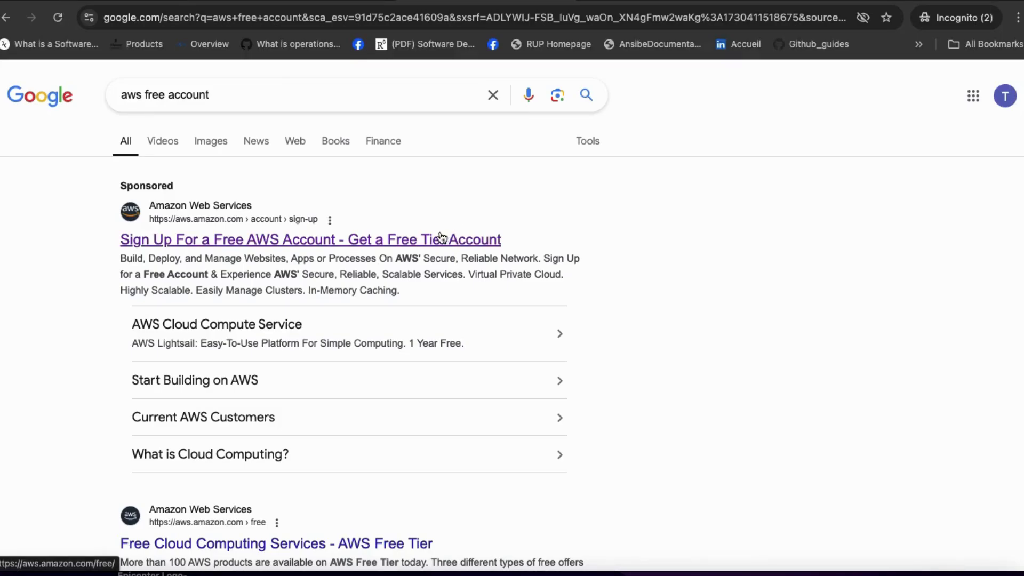
{"action": "left_click", "coordinate": [440, 237]}
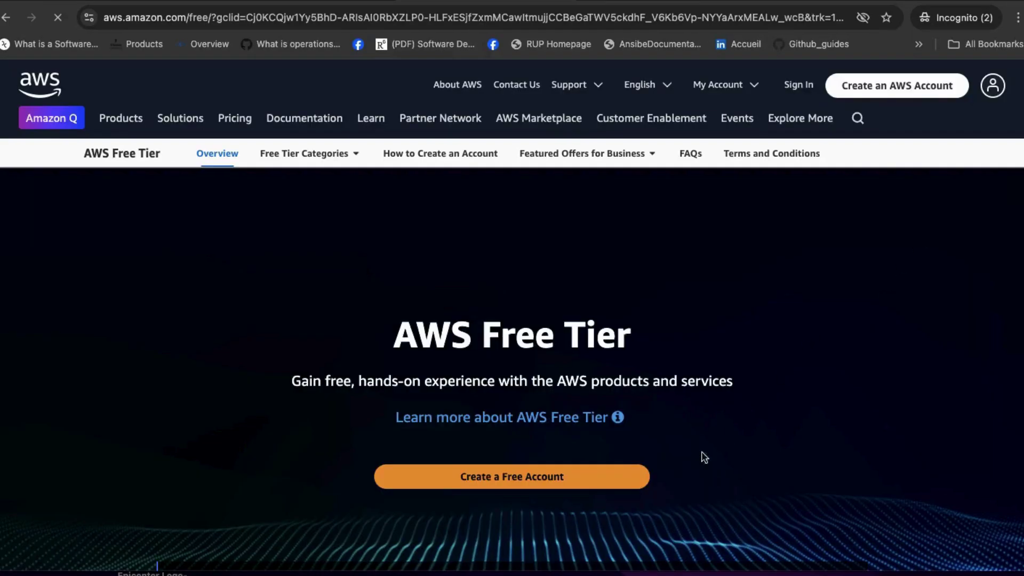
{"action": "left_click", "coordinate": [497, 477]}
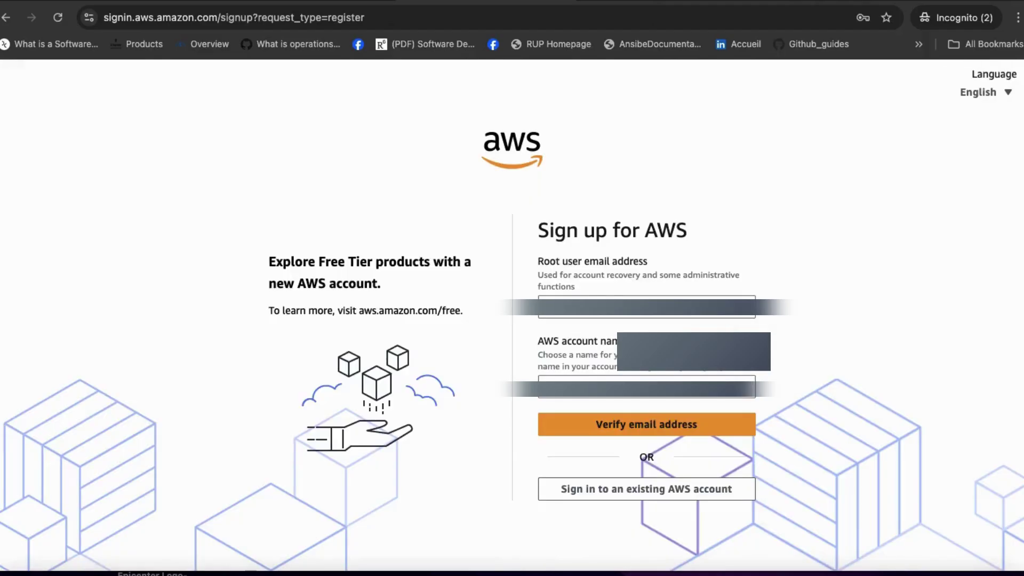
Step: Enter the root user email address and AWS account name, then request the email verification code
{"action": "left_click", "coordinate": [647, 317]}
{"action": "key", "text": "Escape"}
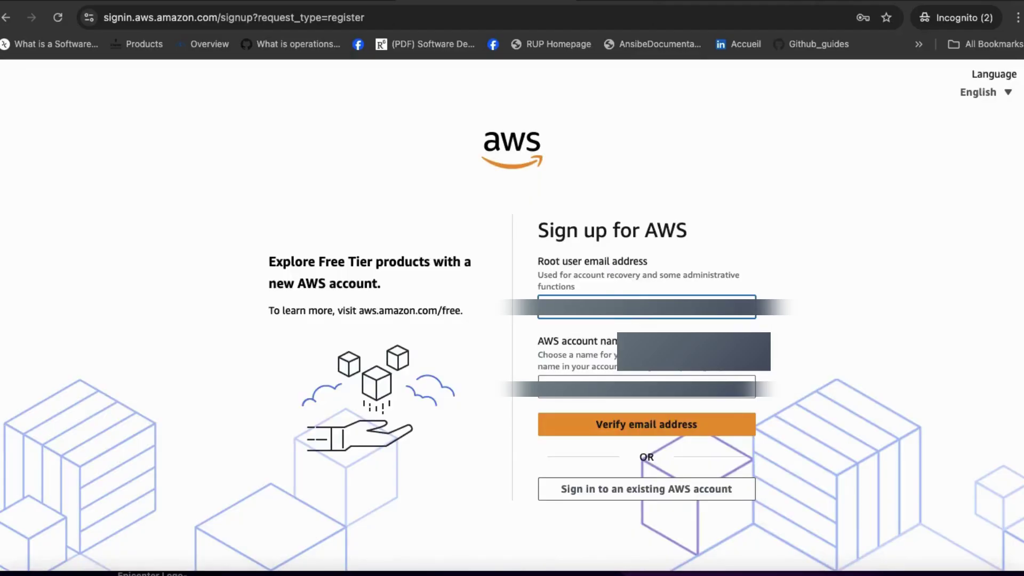
{"action": "key", "text": "Down"}
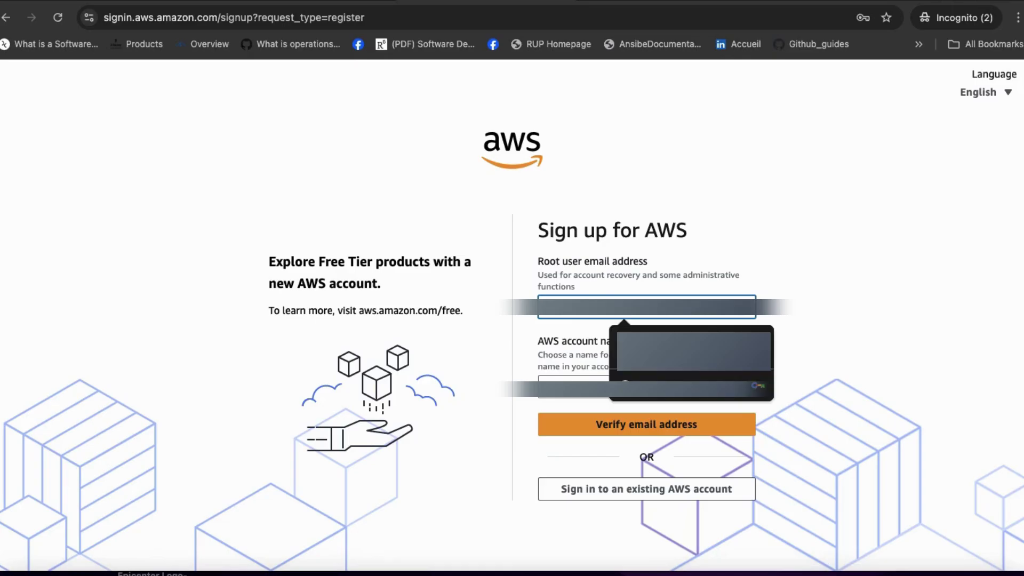
{"action": "key", "text": "Escape"}
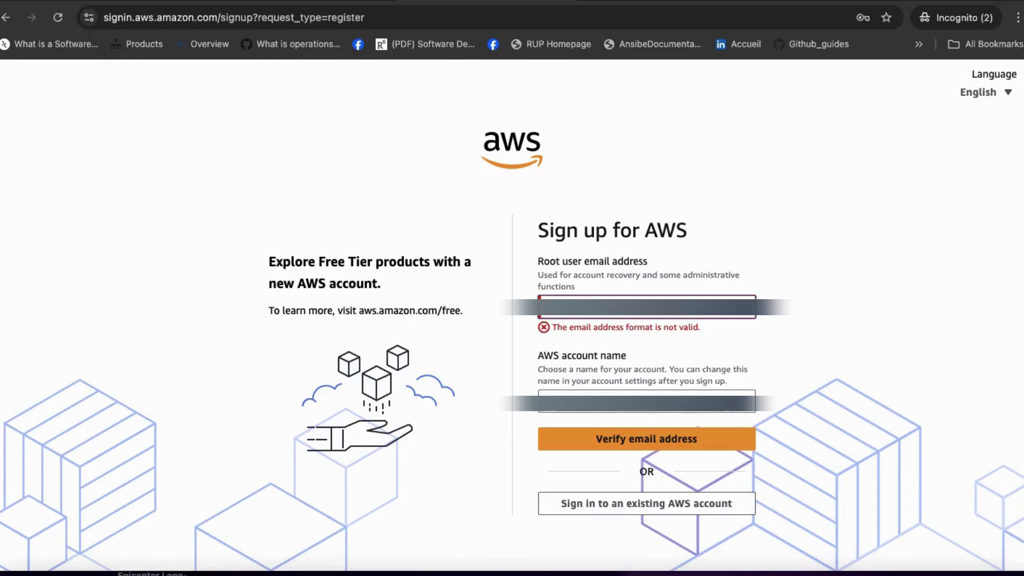
{"action": "left_click", "coordinate": [635, 409]}
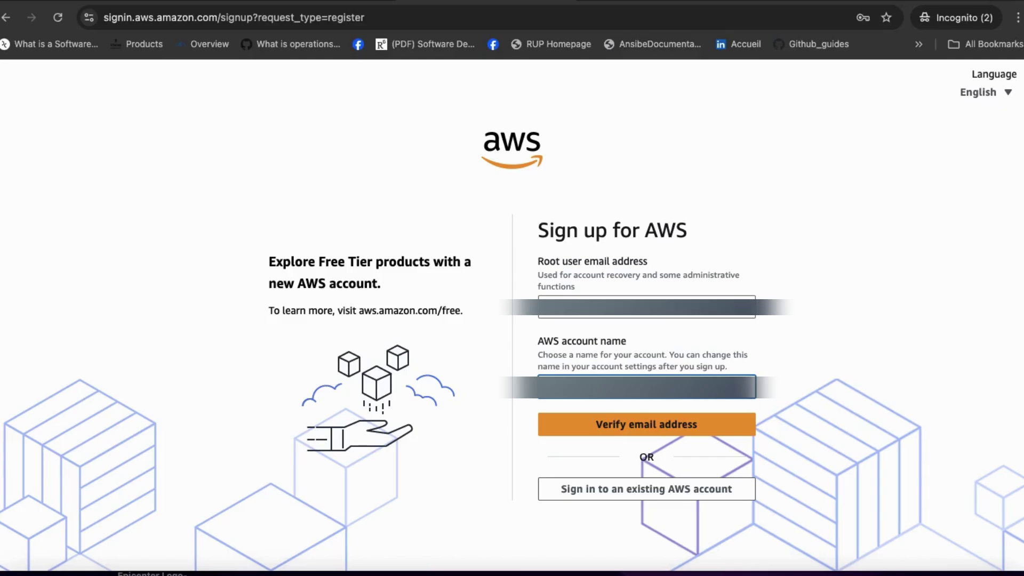
{"action": "left_click", "coordinate": [659, 425]}
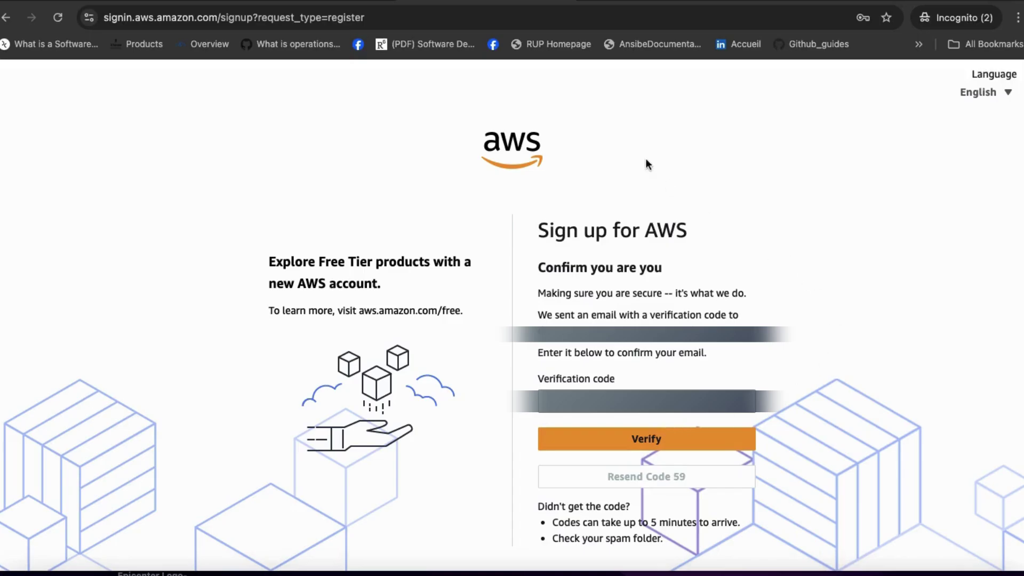
Step: Get the code from the 'Verify your email address' message in the mailbox and submit it to AWS
{"action": "left_click", "coordinate": [274, 1]}
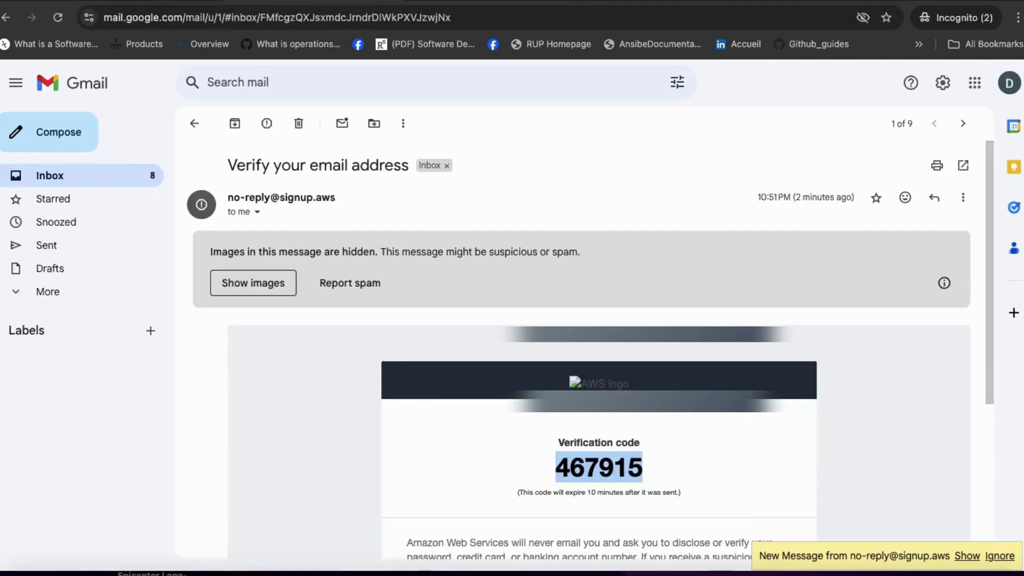
{"action": "left_click", "coordinate": [47, 175]}
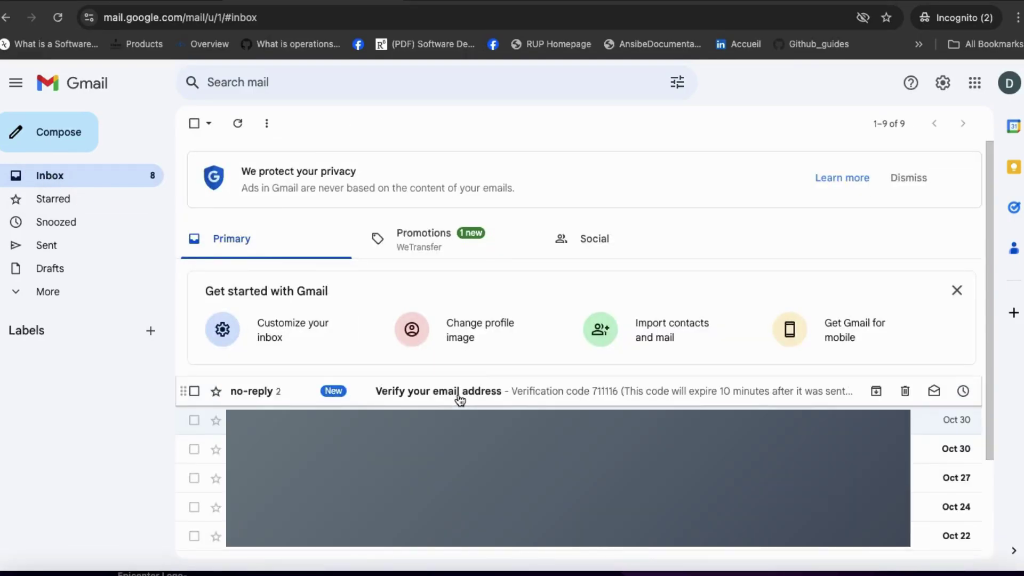
{"action": "left_click", "coordinate": [461, 394]}
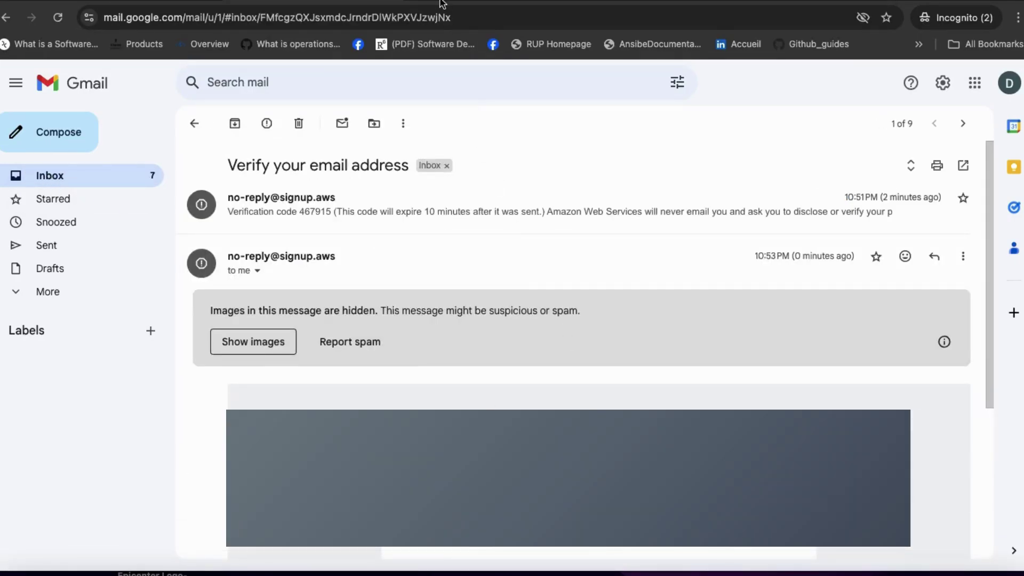
{"action": "key", "text": "ctrl+Tab"}
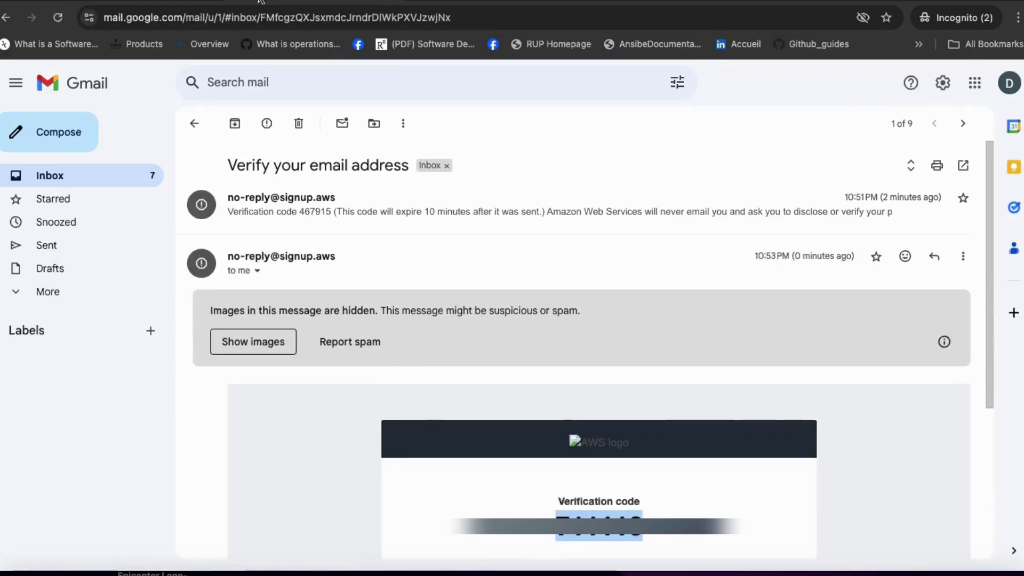
{"action": "left_click", "coordinate": [260, 2]}
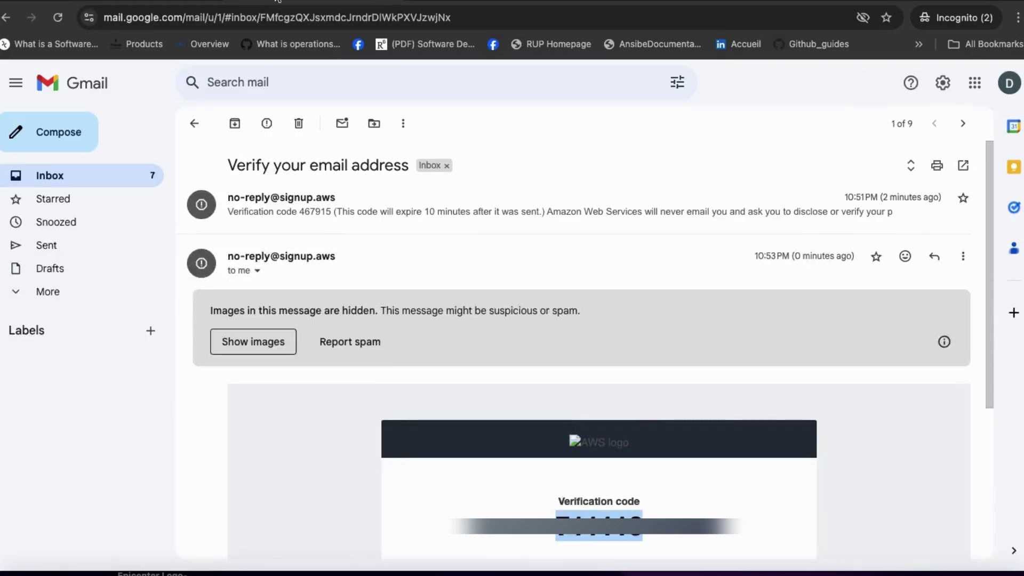
{"action": "left_click", "coordinate": [480, 2]}
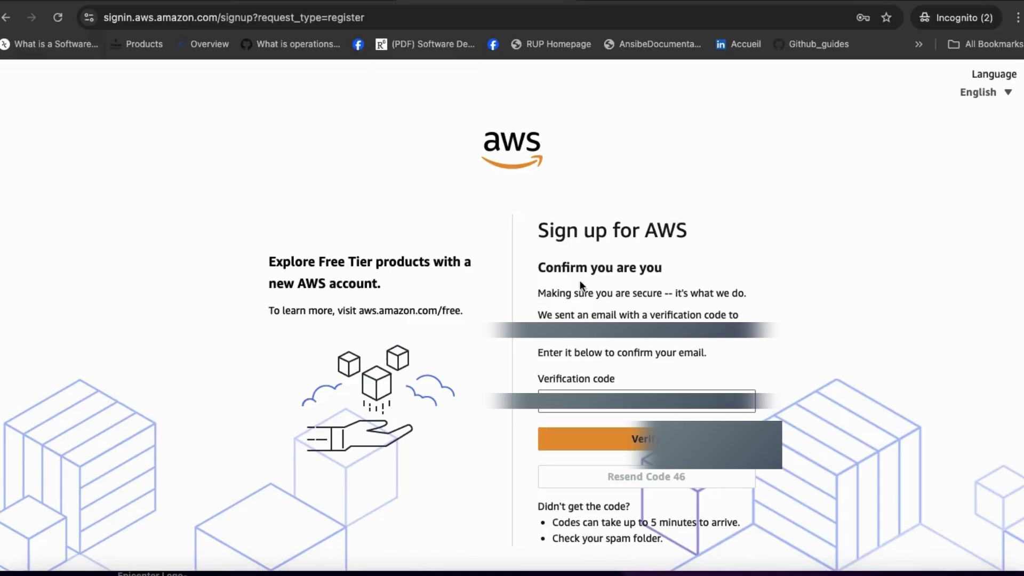
{"action": "left_click", "coordinate": [592, 403]}
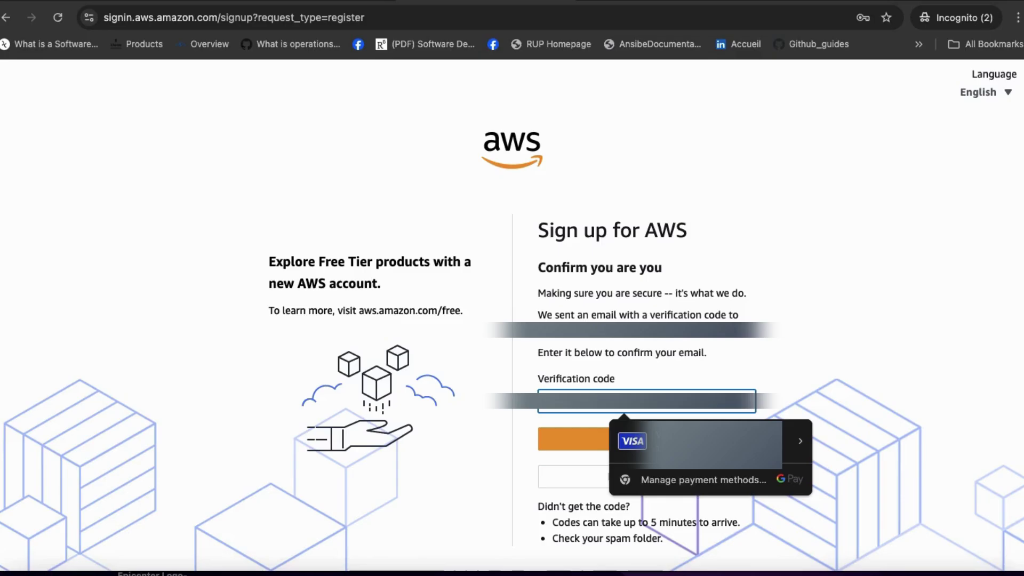
{"action": "left_click", "coordinate": [852, 307]}
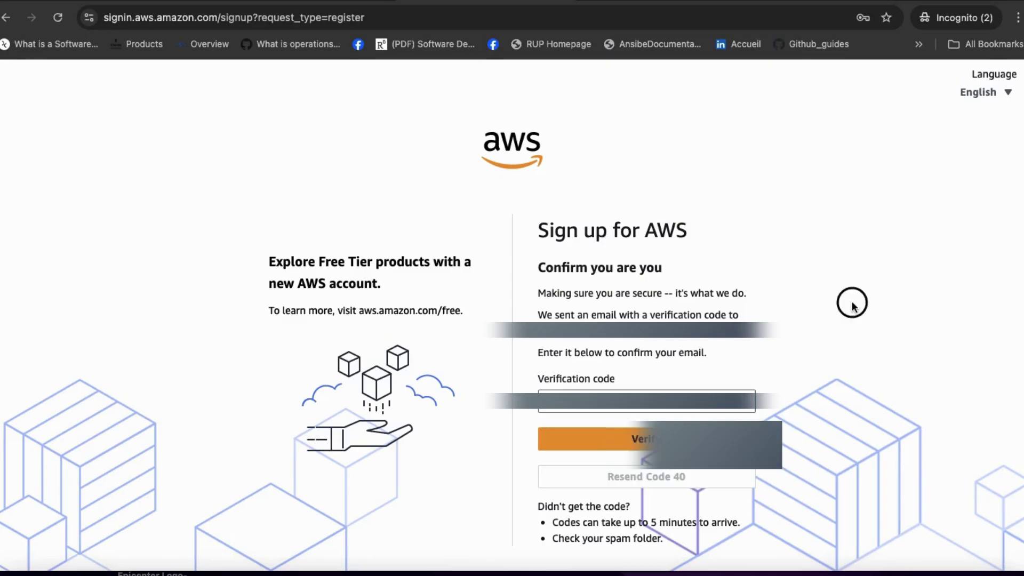
{"action": "left_click", "coordinate": [646, 450]}
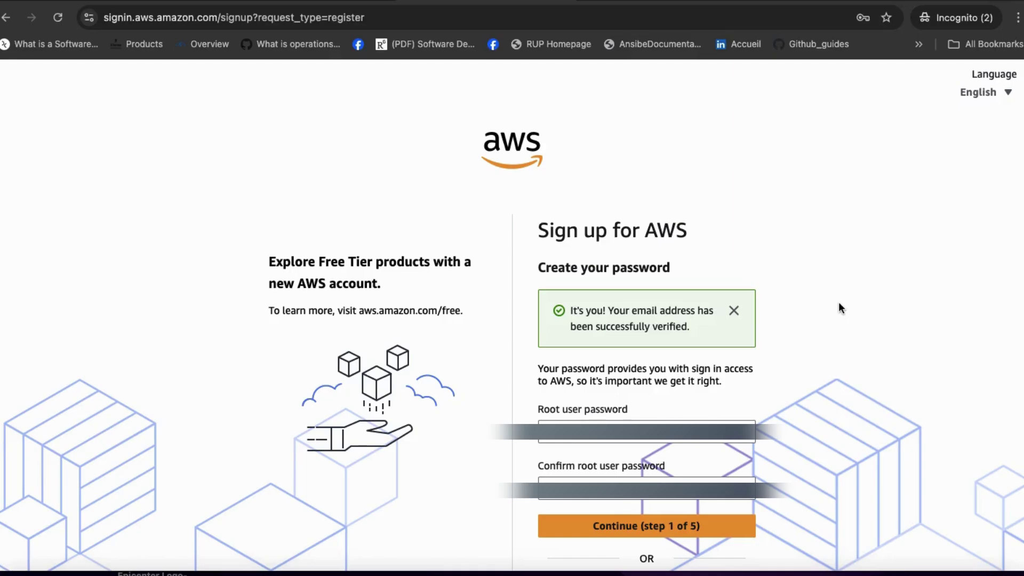
Step: Enter and confirm the root user password, then continue to the Contact Information step
{"action": "scroll", "coordinate": [838, 303], "scroll_direction": "down", "scroll_amount": 2}
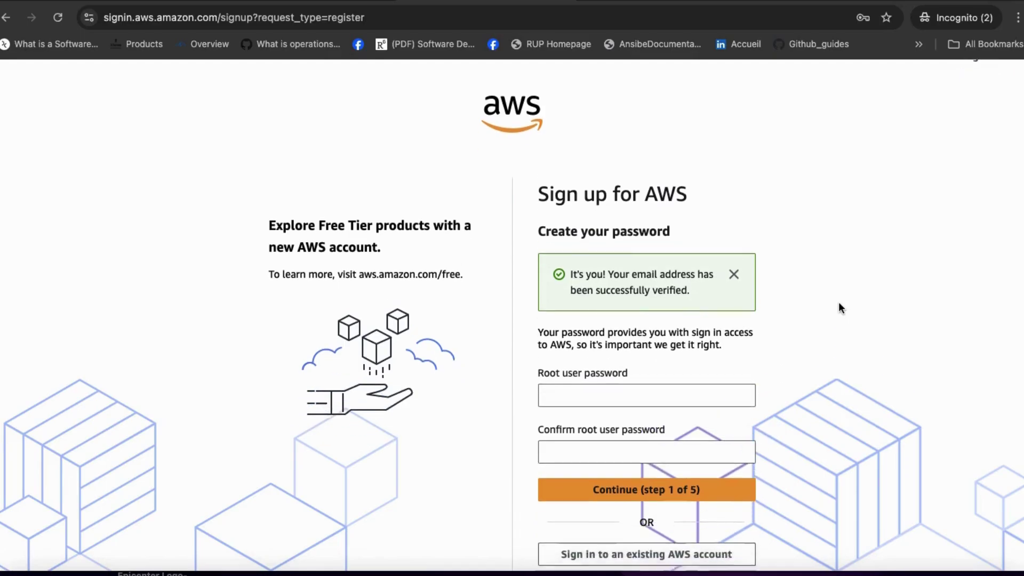
{"action": "scroll", "coordinate": [839, 304], "scroll_direction": "down", "scroll_amount": 1}
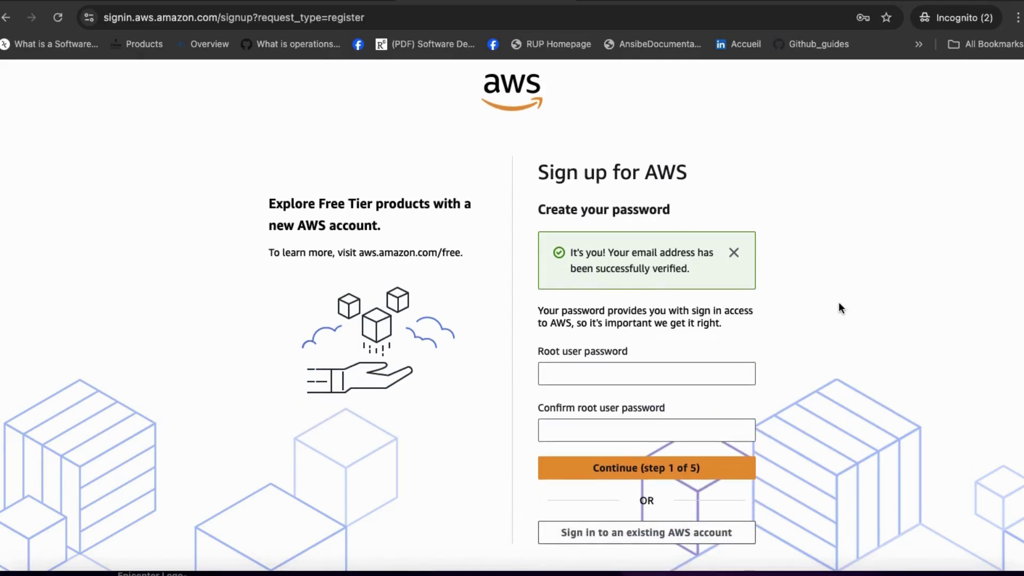
{"action": "scroll", "coordinate": [839, 303], "scroll_direction": "down", "scroll_amount": 1}
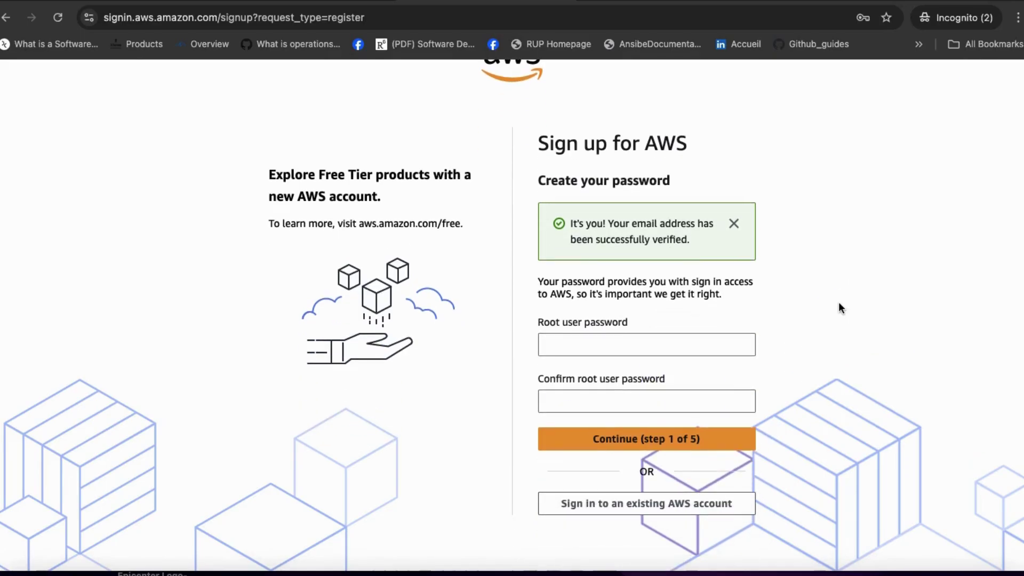
{"action": "left_click", "coordinate": [651, 344]}
{"action": "left_click", "coordinate": [857, 266]}
{"action": "left_click", "coordinate": [665, 404]}
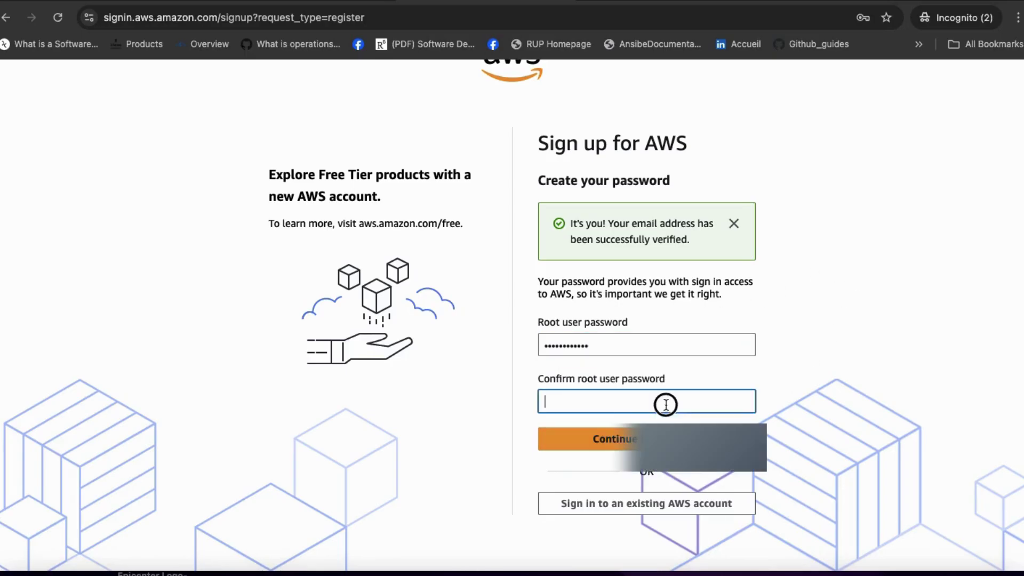
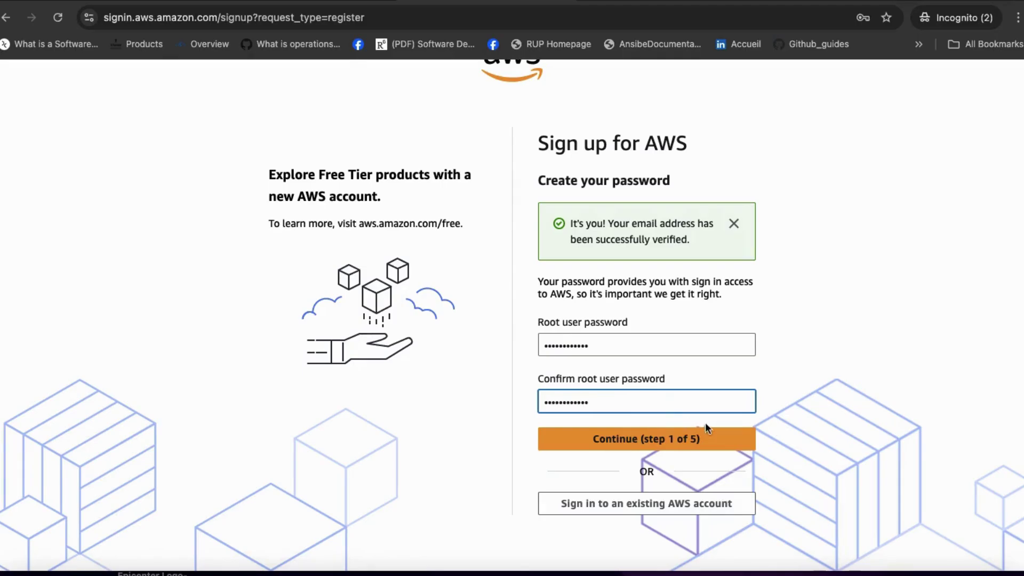
{"action": "left_click", "coordinate": [704, 436]}
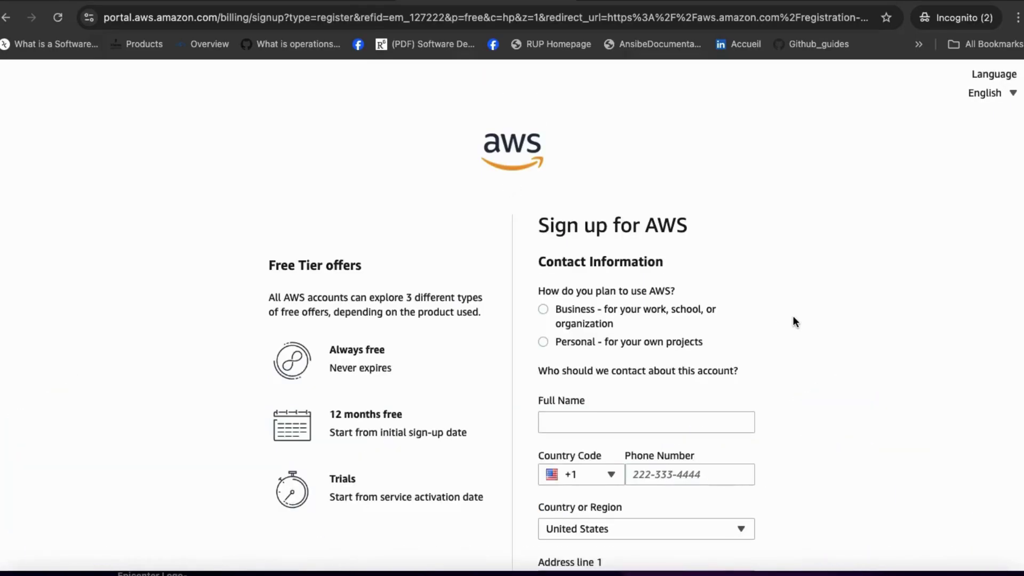
Step: Fill in the contact's full name and review the rest of the Contact Information form
{"action": "scroll", "coordinate": [793, 316], "scroll_direction": "down", "scroll_amount": 3}
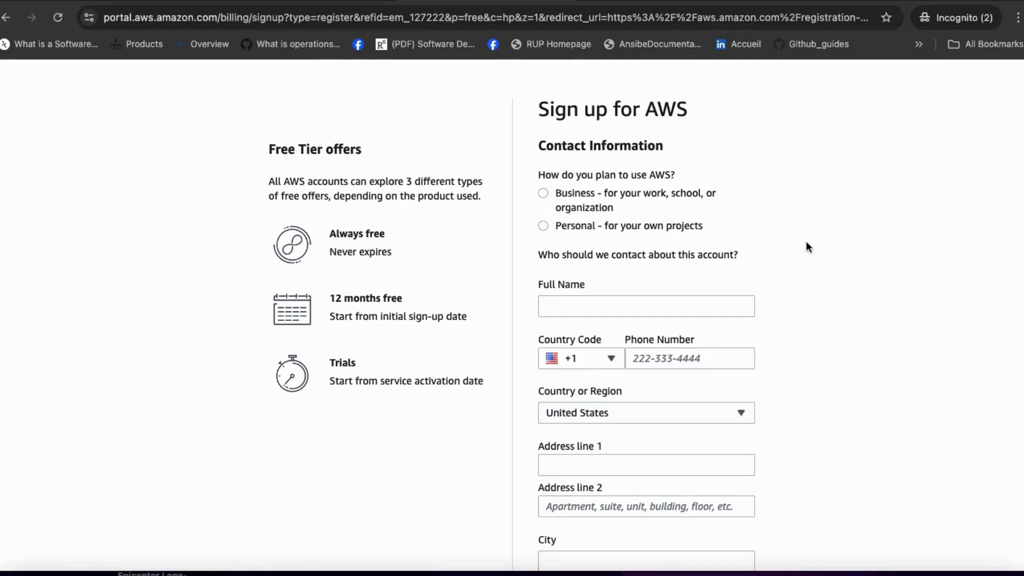
{"action": "scroll", "coordinate": [805, 241], "scroll_direction": "down", "scroll_amount": 3}
{"action": "left_click", "coordinate": [666, 219]}
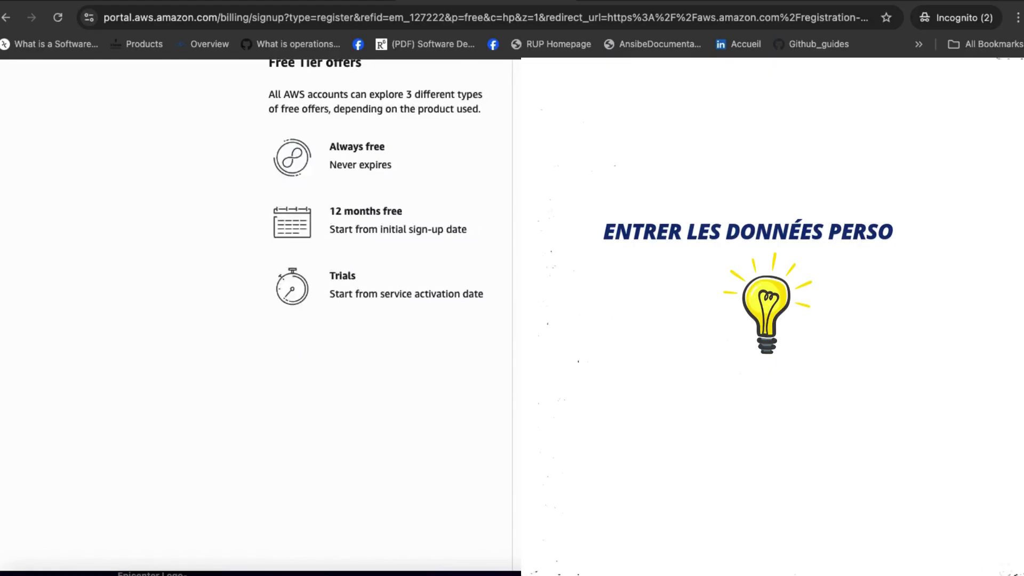
{"action": "scroll", "coordinate": [373, 213], "scroll_direction": "down", "scroll_amount": 1}
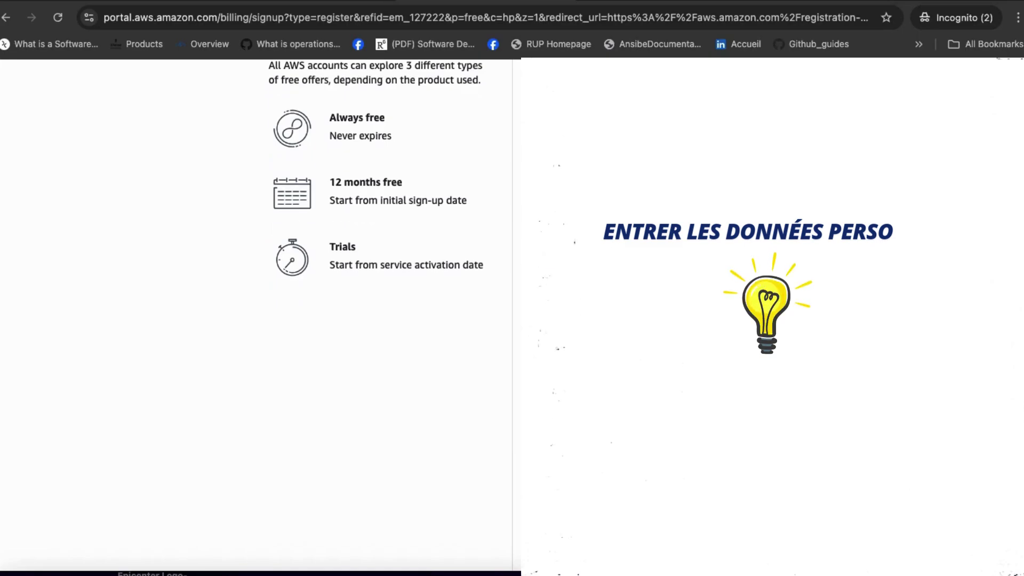
{"action": "scroll", "coordinate": [373, 214], "scroll_direction": "down", "scroll_amount": 2}
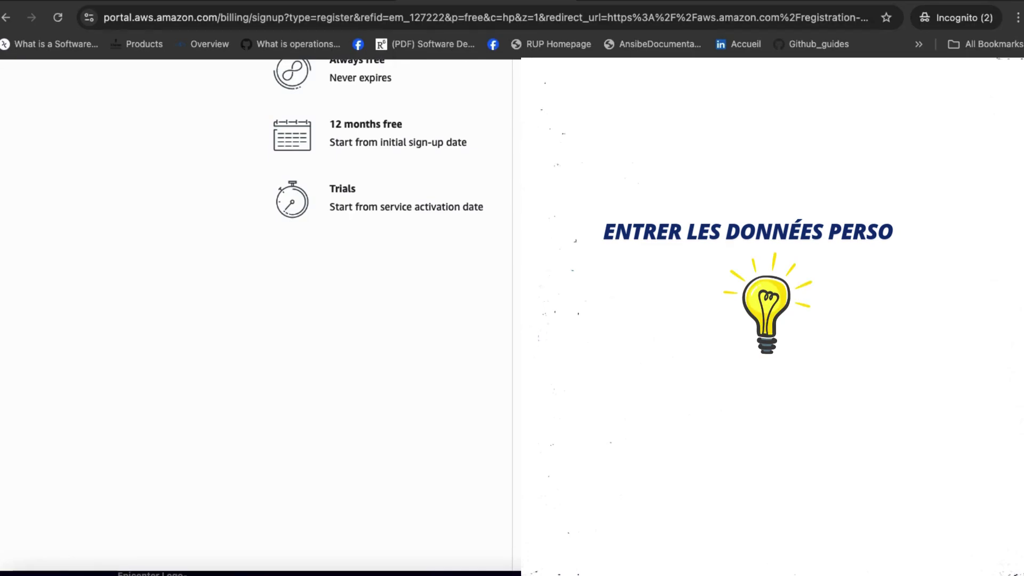
{"action": "scroll", "coordinate": [256, 314], "scroll_direction": "down", "scroll_amount": 3}
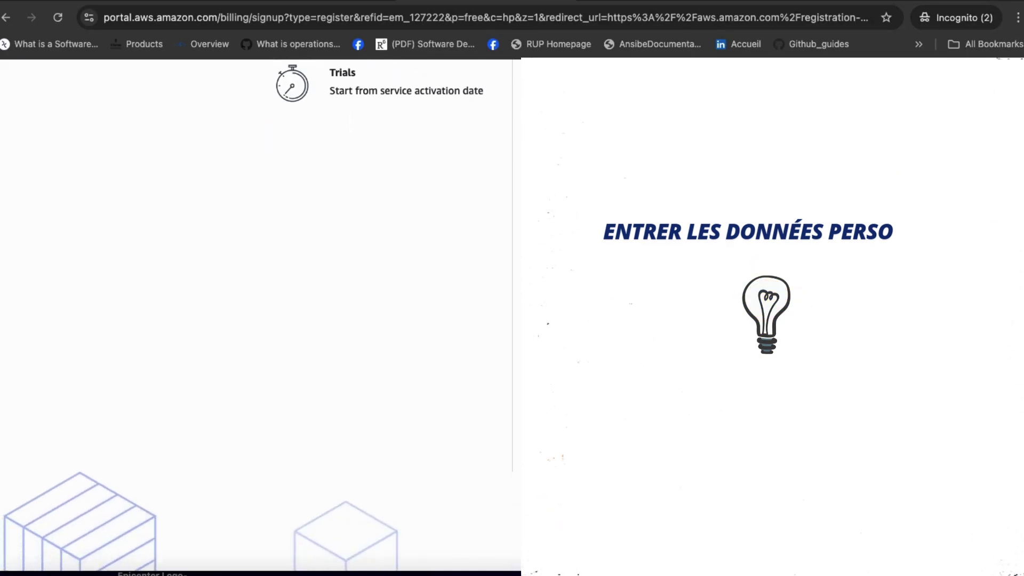
{"action": "scroll", "coordinate": [256, 315], "scroll_direction": "up", "scroll_amount": 5}
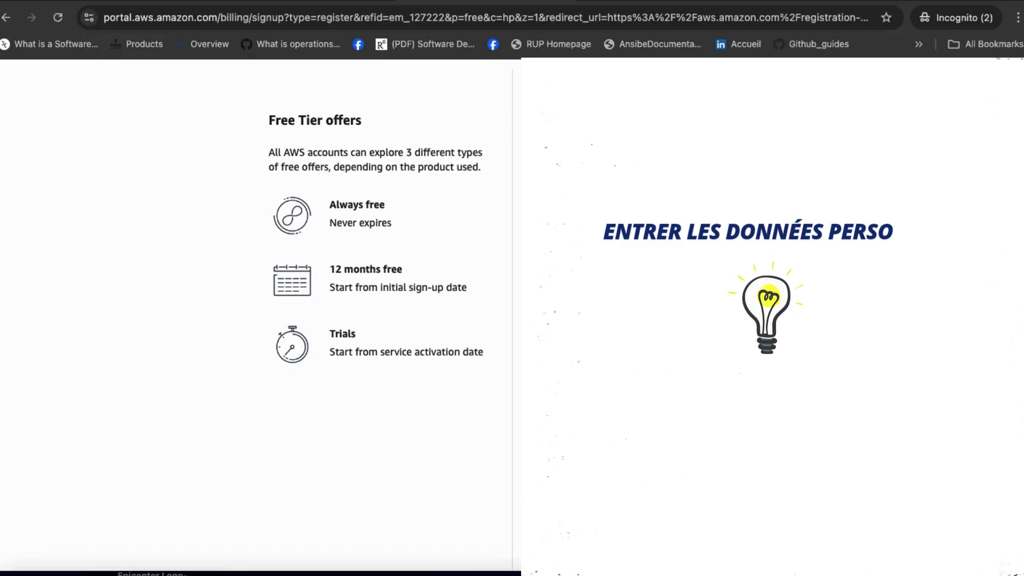
{"action": "scroll", "coordinate": [256, 315], "scroll_direction": "up", "scroll_amount": 1}
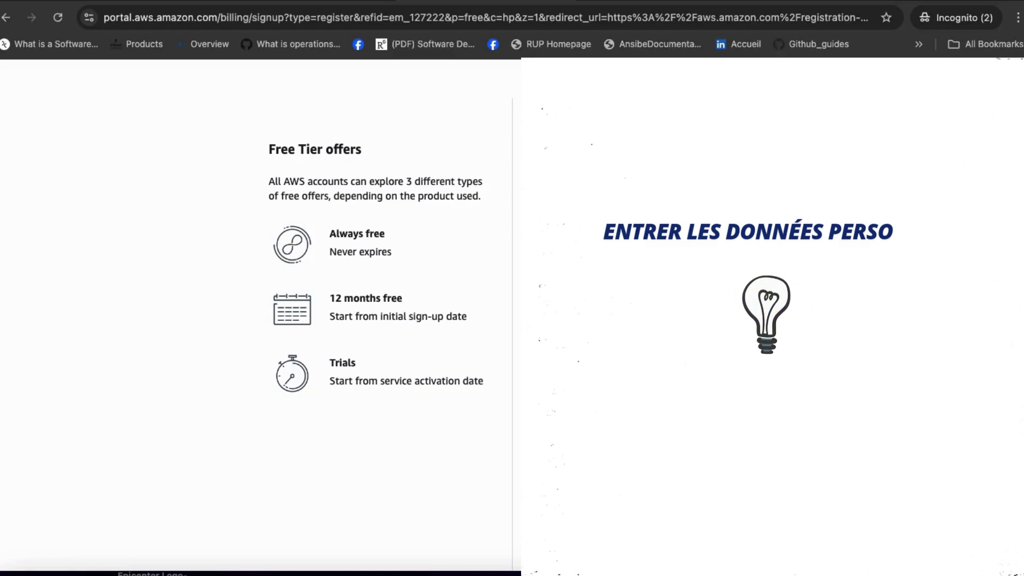
{"action": "scroll", "coordinate": [256, 314], "scroll_direction": "down", "scroll_amount": 5}
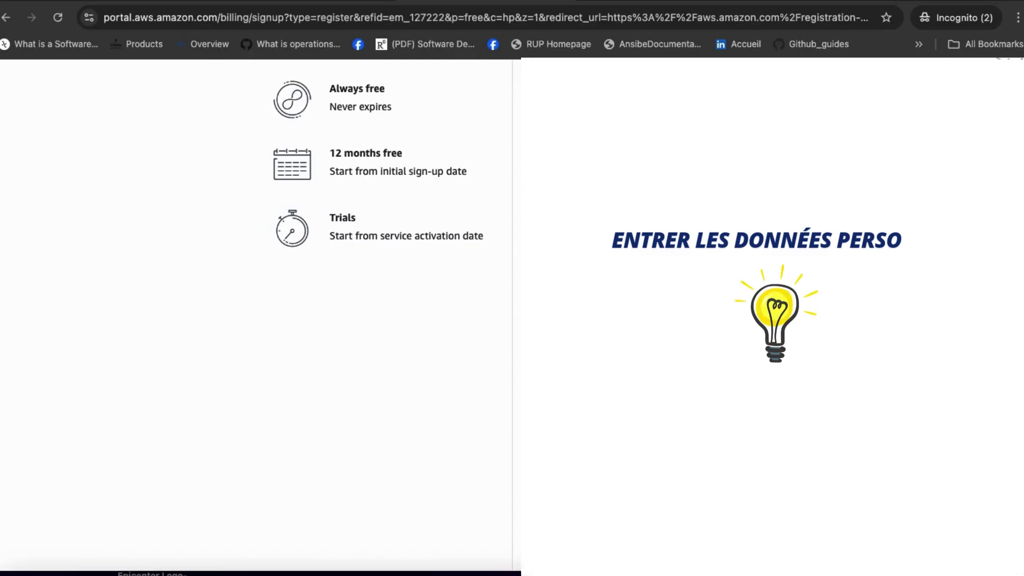
{"action": "scroll", "coordinate": [256, 315], "scroll_direction": "down", "scroll_amount": 5}
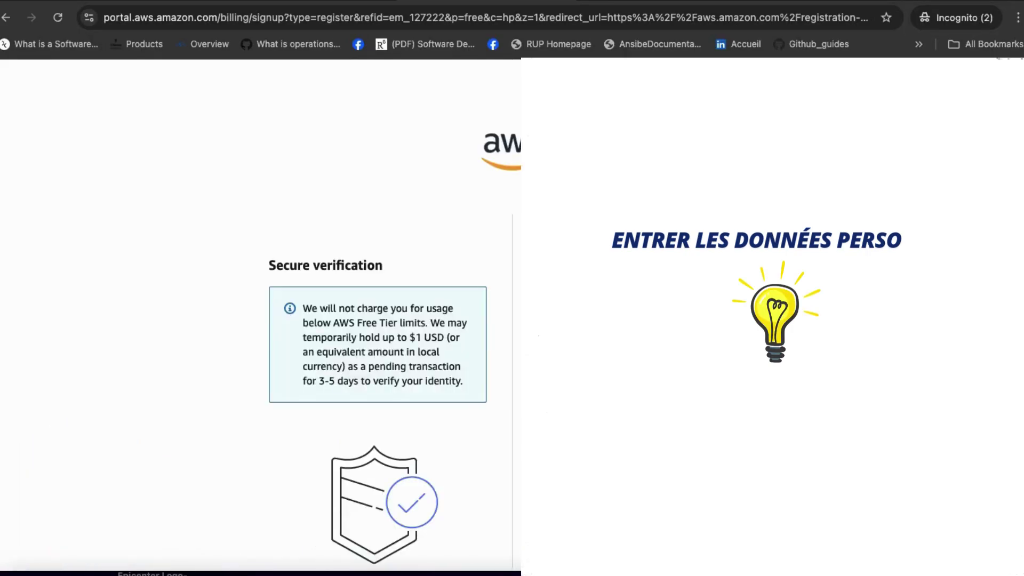
Step: Scroll through the Secure verification page to review the payment card details
{"action": "scroll", "coordinate": [378, 342], "scroll_direction": "down", "scroll_amount": 2}
{"action": "scroll", "coordinate": [377, 341], "scroll_direction": "down", "scroll_amount": 3}
{"action": "scroll", "coordinate": [378, 342], "scroll_direction": "down", "scroll_amount": 1}
{"action": "scroll", "coordinate": [377, 224], "scroll_direction": "down", "scroll_amount": 2}
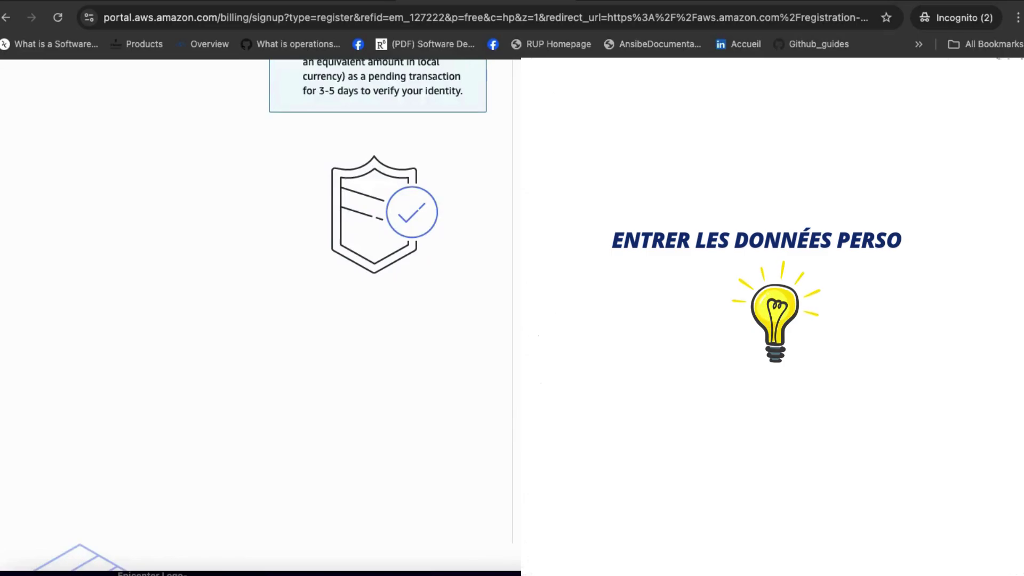
{"action": "scroll", "coordinate": [377, 341], "scroll_direction": "down", "scroll_amount": 2}
{"action": "scroll", "coordinate": [377, 341], "scroll_direction": "up", "scroll_amount": 2}
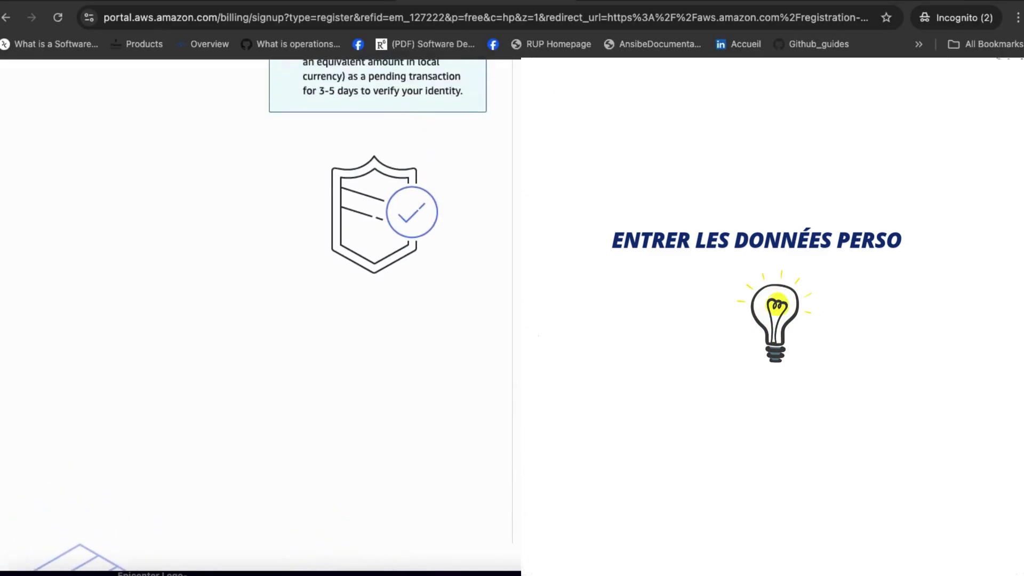
{"action": "scroll", "coordinate": [378, 315], "scroll_direction": "up", "scroll_amount": 4}
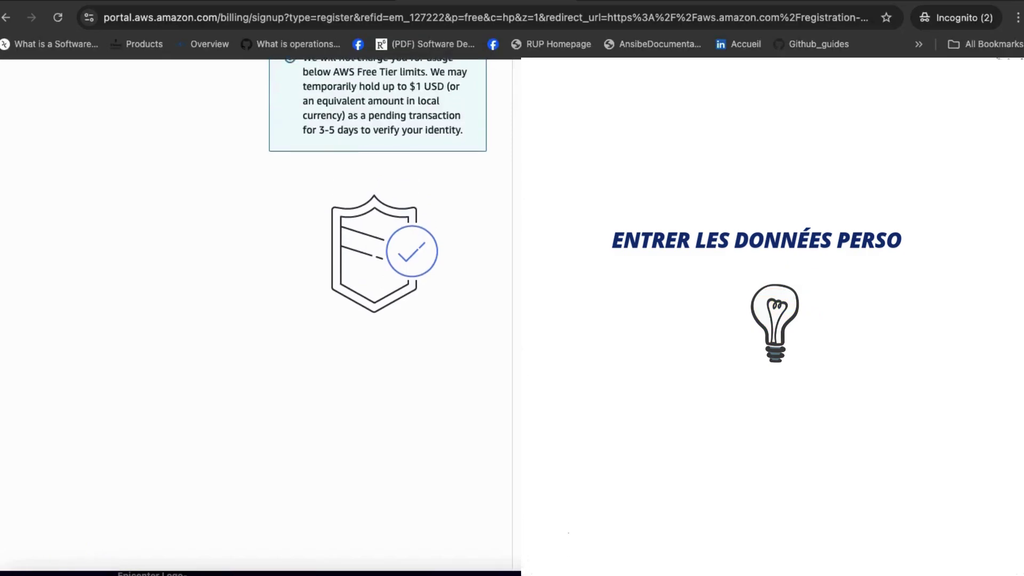
{"action": "scroll", "coordinate": [377, 314], "scroll_direction": "down", "scroll_amount": 1}
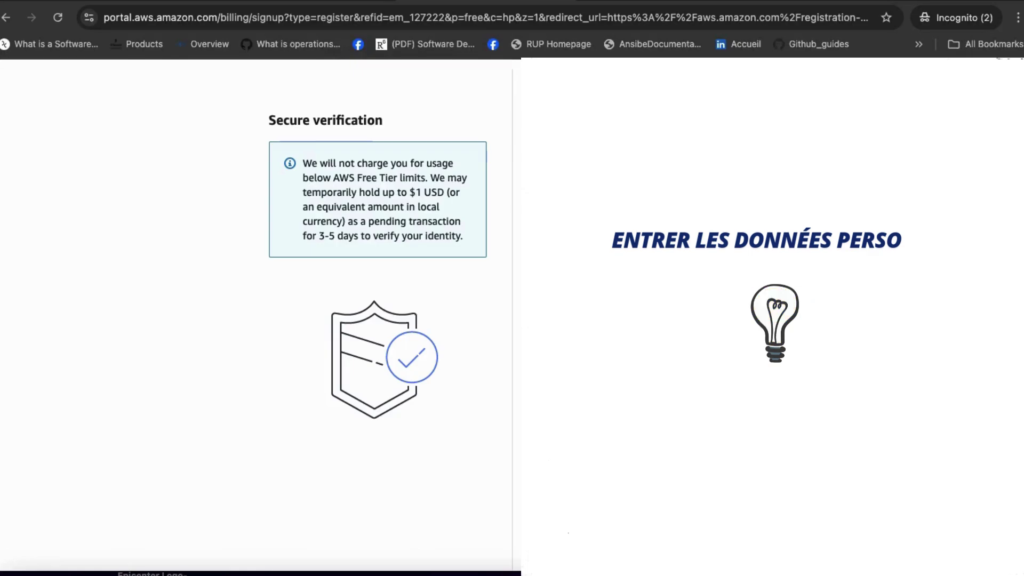
{"action": "scroll", "coordinate": [378, 314], "scroll_direction": "down", "scroll_amount": 2}
{"action": "scroll", "coordinate": [377, 315], "scroll_direction": "up", "scroll_amount": 1}
{"action": "scroll", "coordinate": [378, 315], "scroll_direction": "down", "scroll_amount": 1}
{"action": "scroll", "coordinate": [377, 314], "scroll_direction": "up", "scroll_amount": 1}
{"action": "scroll", "coordinate": [377, 314], "scroll_direction": "up", "scroll_amount": 1}
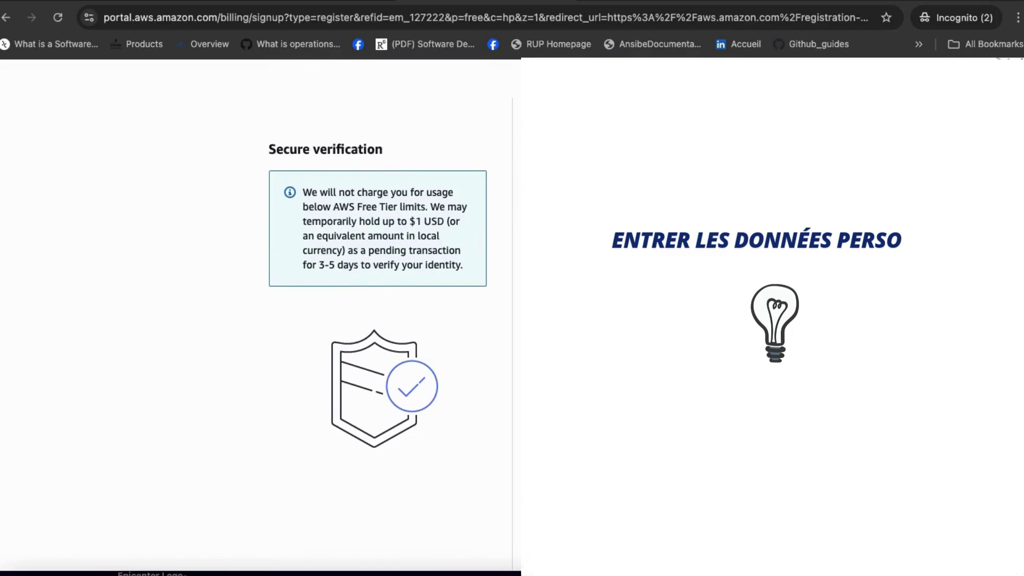
{"action": "scroll", "coordinate": [378, 315], "scroll_direction": "down", "scroll_amount": 3}
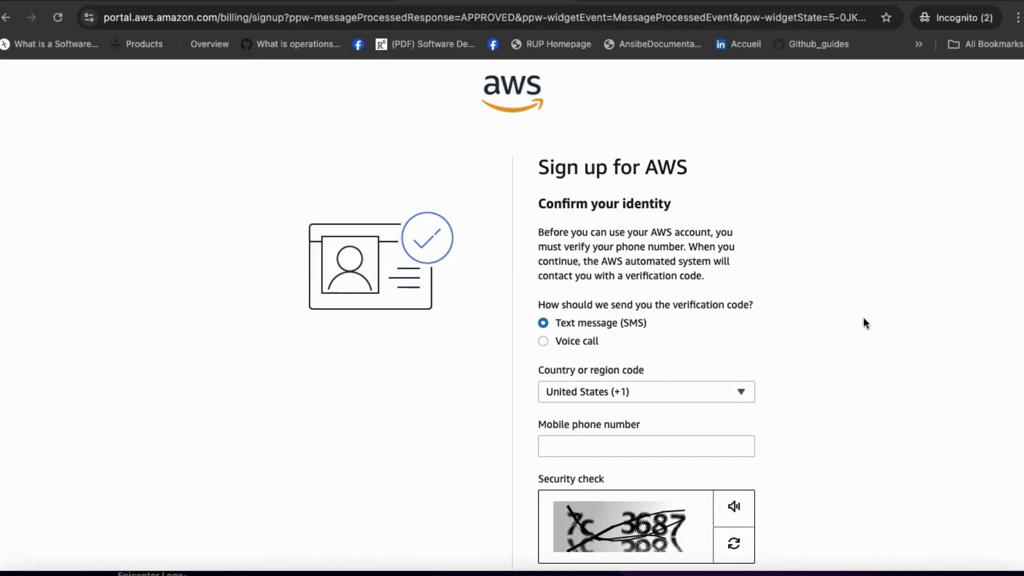
Step: Scroll through the Confirm your identity page to review the Text message (SMS) phone verification
{"action": "scroll", "coordinate": [863, 319], "scroll_direction": "down", "scroll_amount": 1}
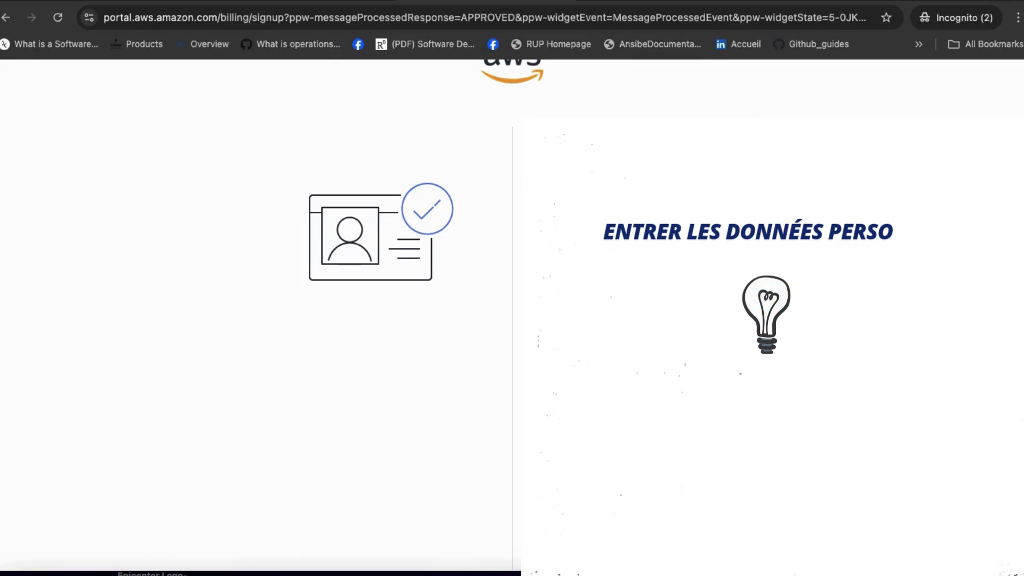
{"action": "scroll", "coordinate": [256, 315], "scroll_direction": "down", "scroll_amount": 3}
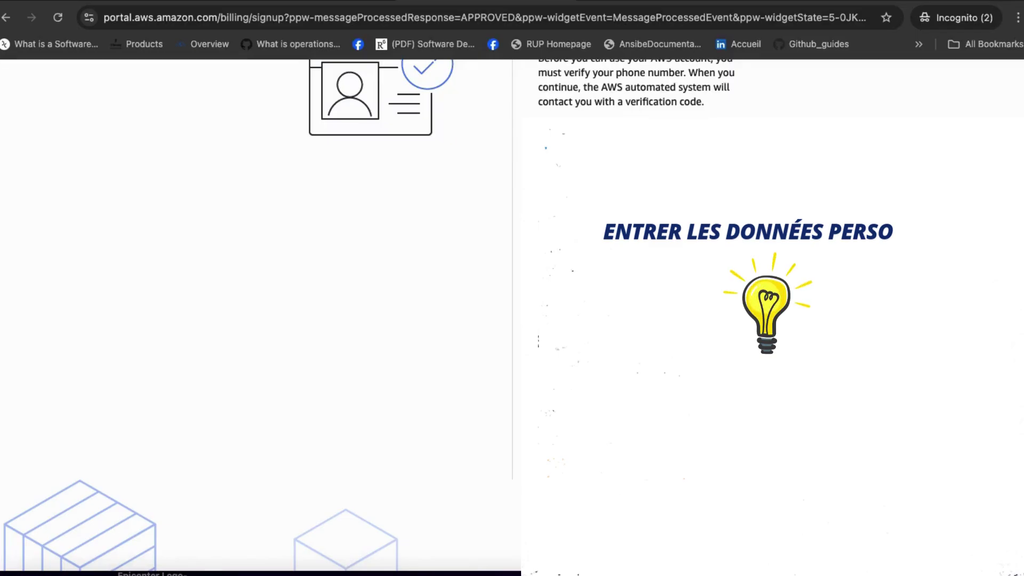
{"action": "scroll", "coordinate": [256, 320], "scroll_direction": "up", "scroll_amount": 4}
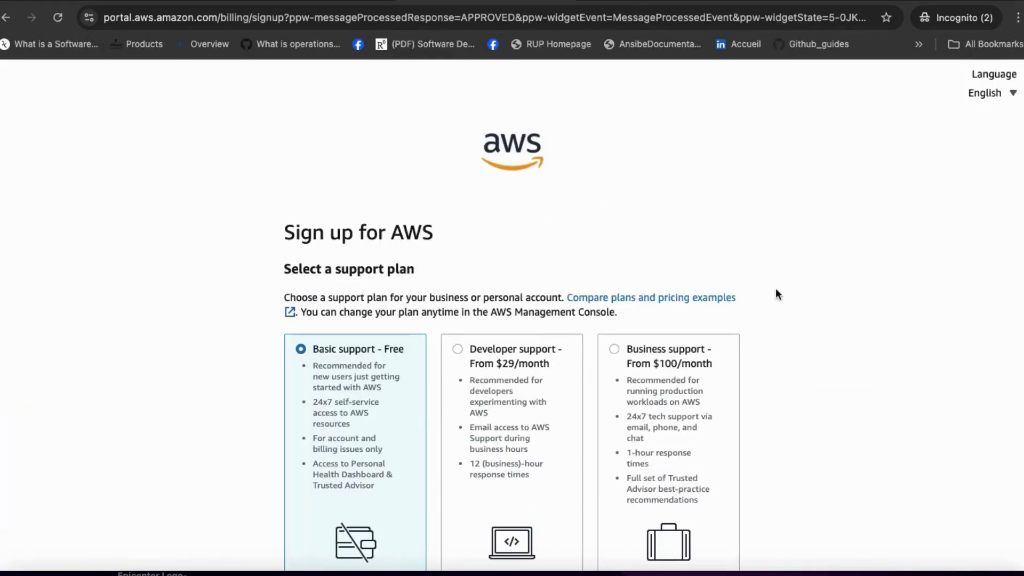
Step: Complete sign-up with Basic support - Free selected and dismiss the chat offer popup
{"action": "scroll", "coordinate": [776, 289], "scroll_direction": "down", "scroll_amount": 2}
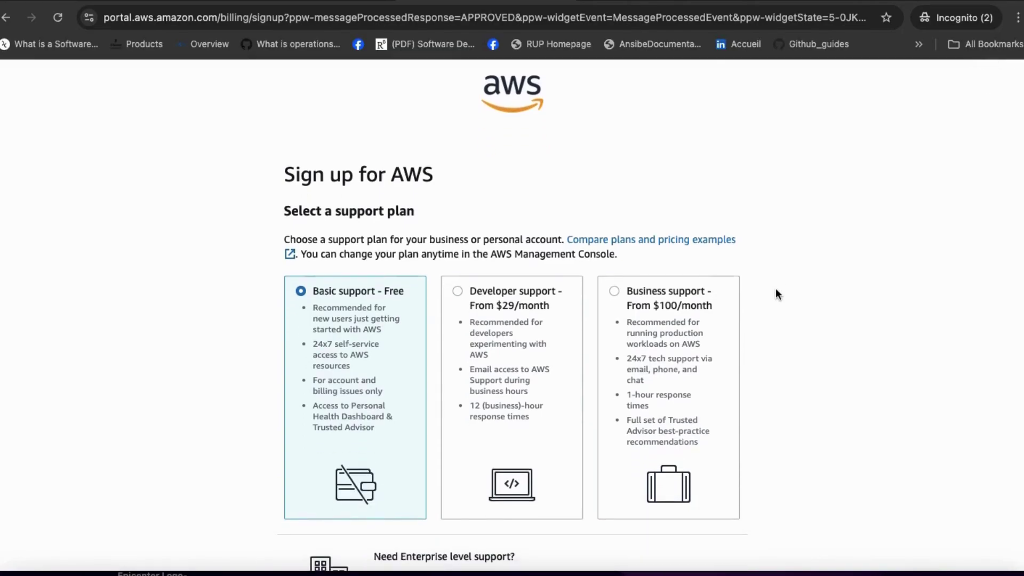
{"action": "scroll", "coordinate": [775, 293], "scroll_direction": "down", "scroll_amount": 2}
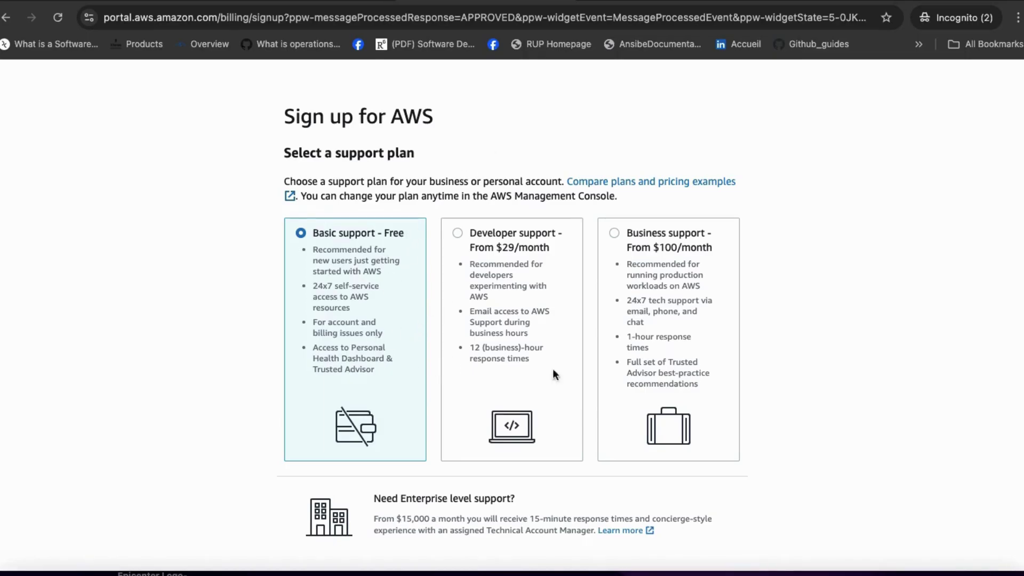
{"action": "scroll", "coordinate": [854, 379], "scroll_direction": "down", "scroll_amount": 3}
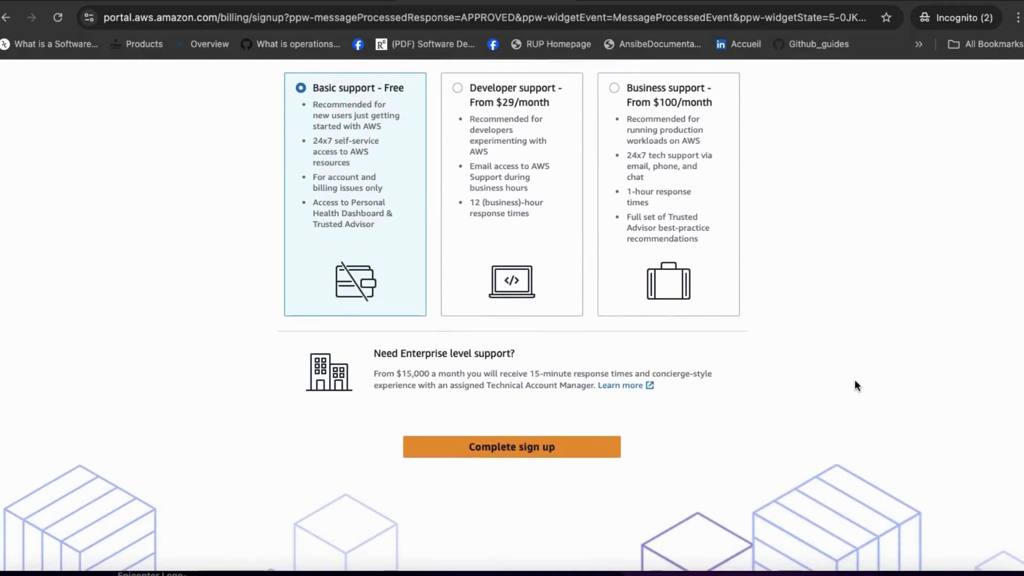
{"action": "left_click", "coordinate": [494, 449]}
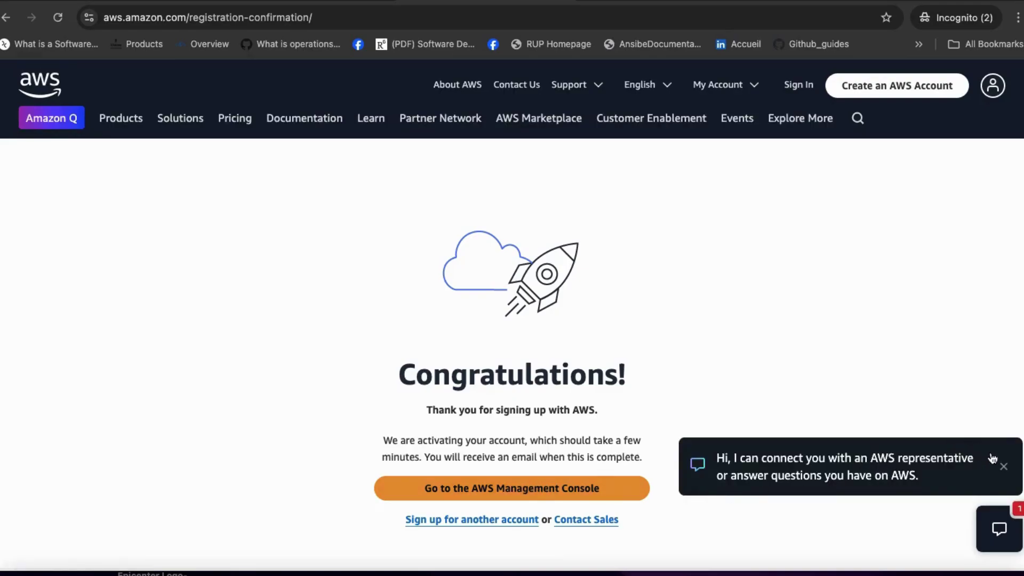
{"action": "left_click", "coordinate": [1005, 467]}
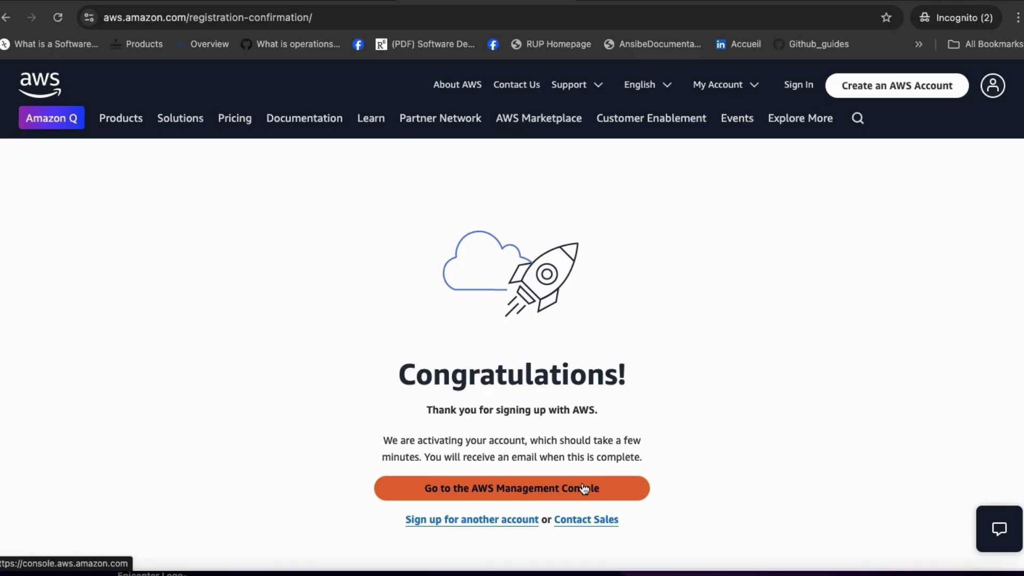
Step: Open the AWS Management Console, dismiss the four Console Home tour tips, and open EC2
{"action": "left_click", "coordinate": [536, 486]}
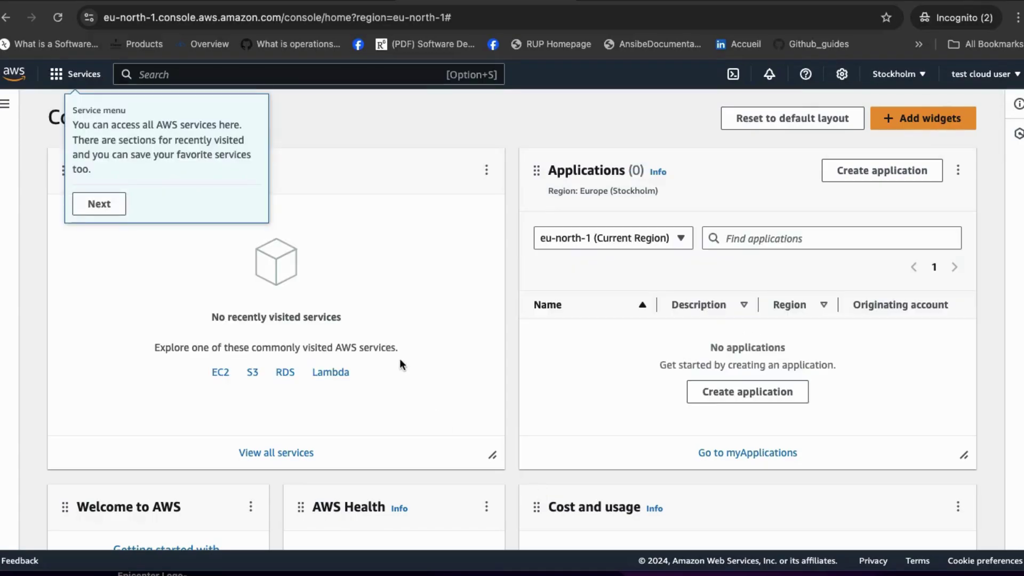
{"action": "left_click", "coordinate": [116, 205]}
{"action": "left_click", "coordinate": [162, 188]}
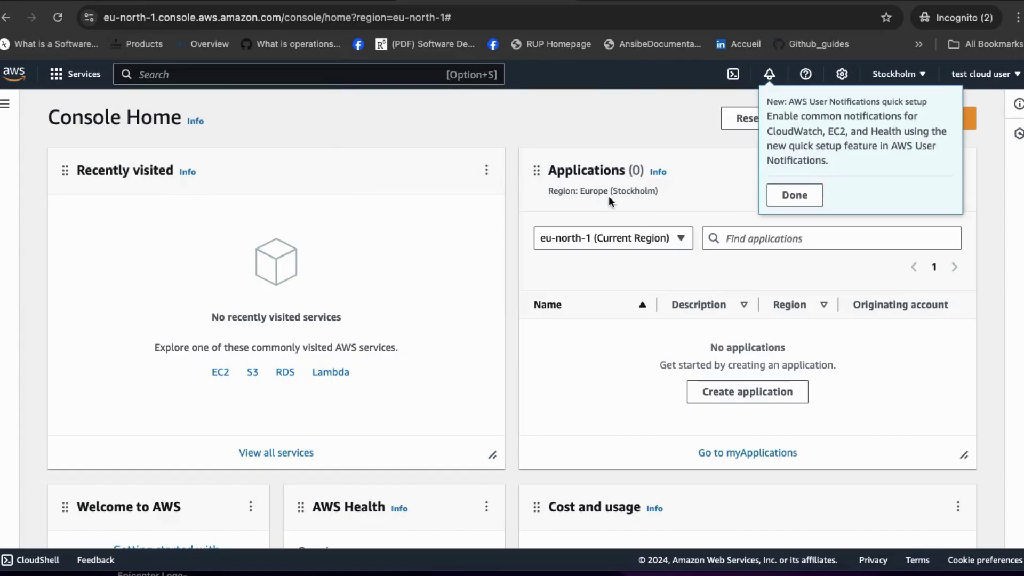
{"action": "left_click", "coordinate": [797, 196]}
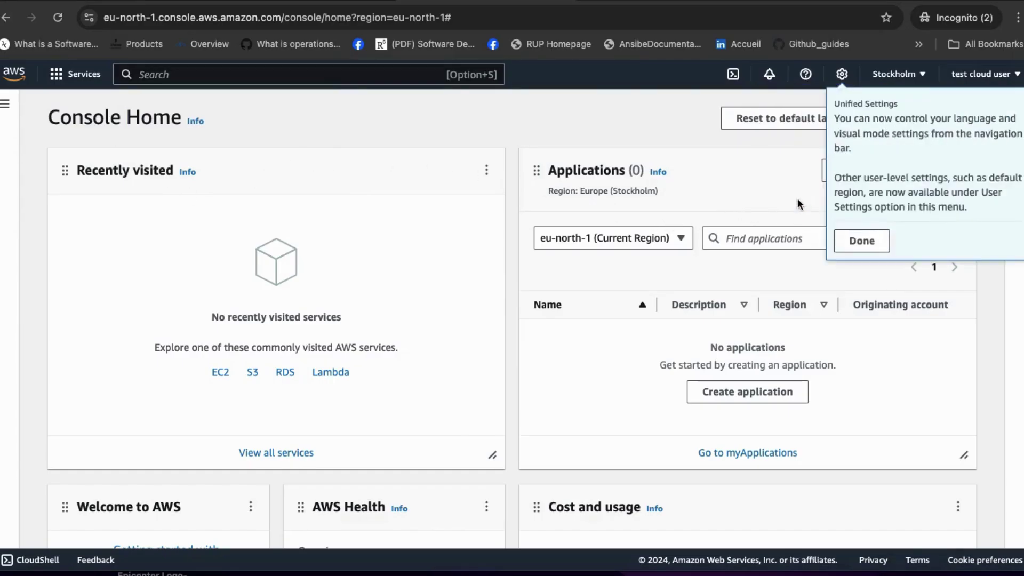
{"action": "left_click", "coordinate": [862, 243]}
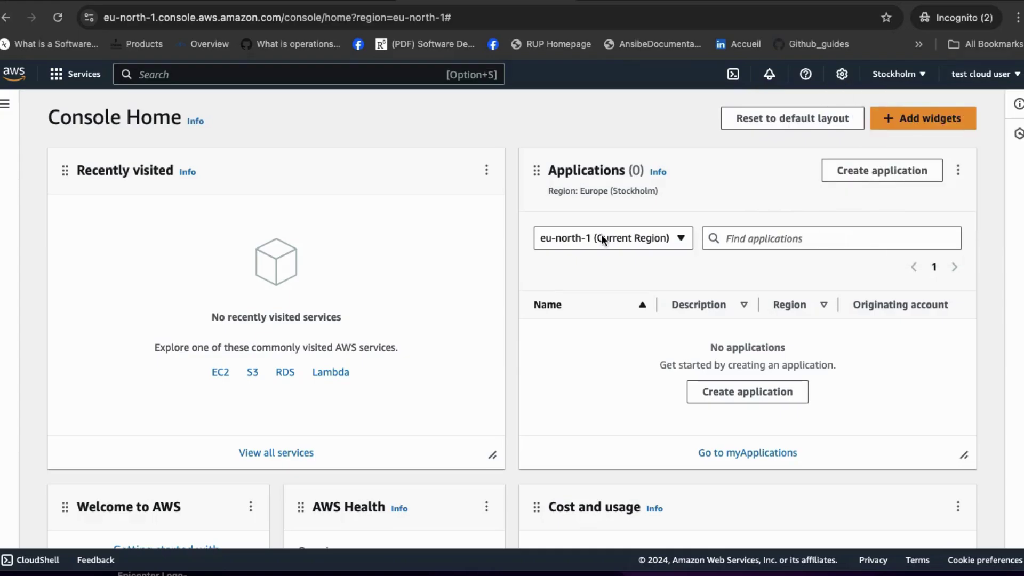
{"action": "left_click", "coordinate": [222, 373]}
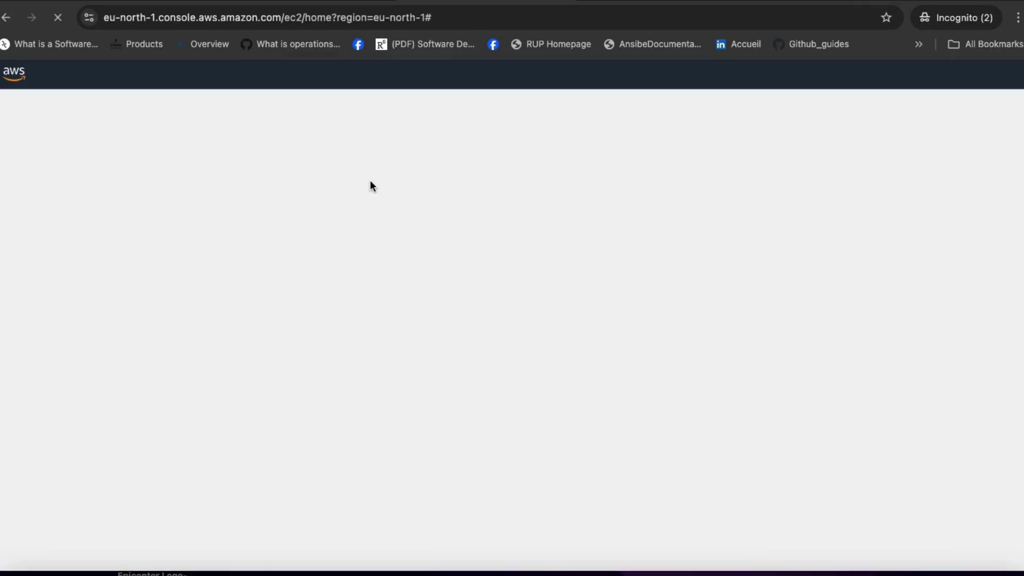